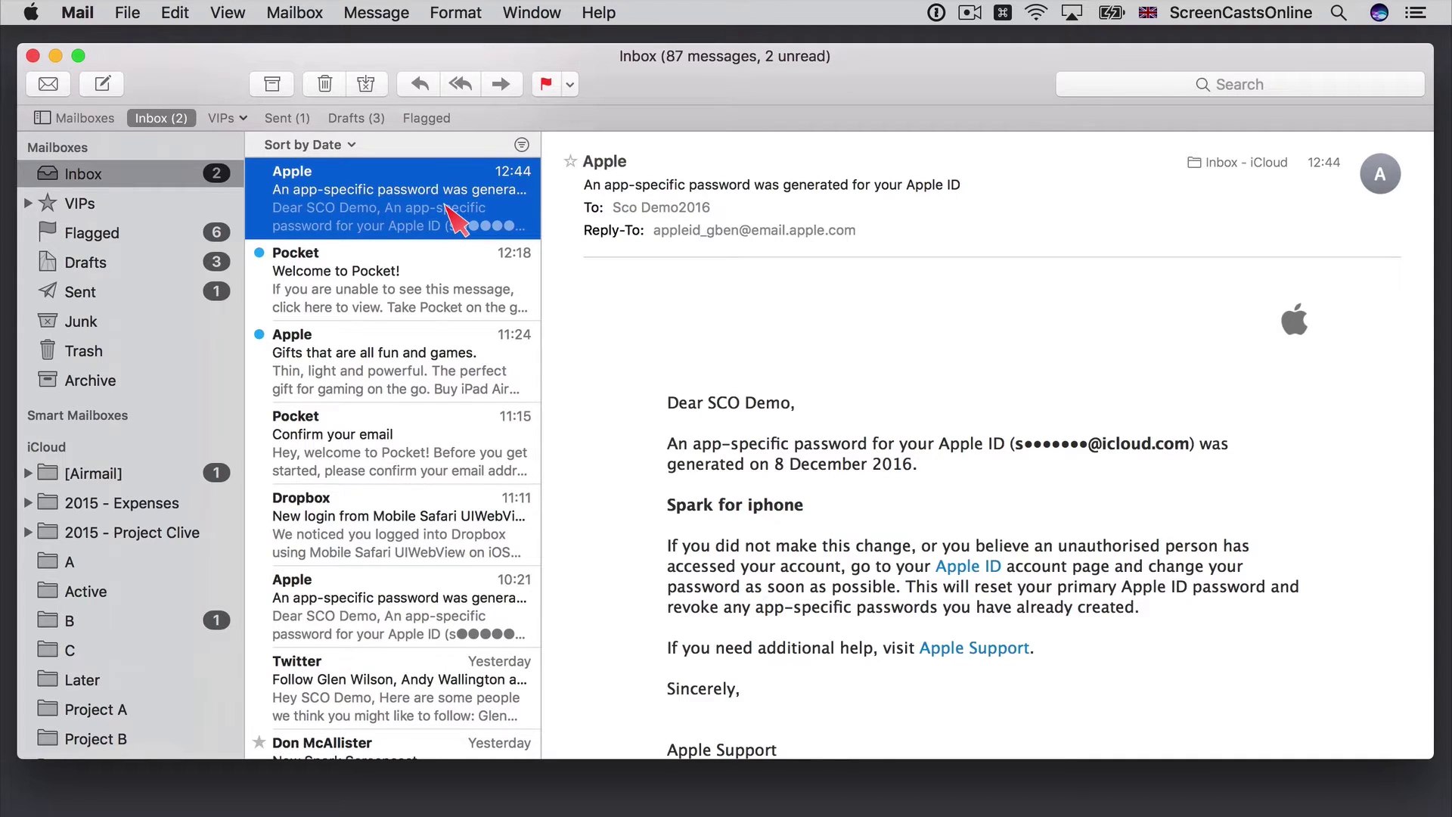
- Start a test message to 'bill' to check autocomplete, then close it without saving
click(103, 85)
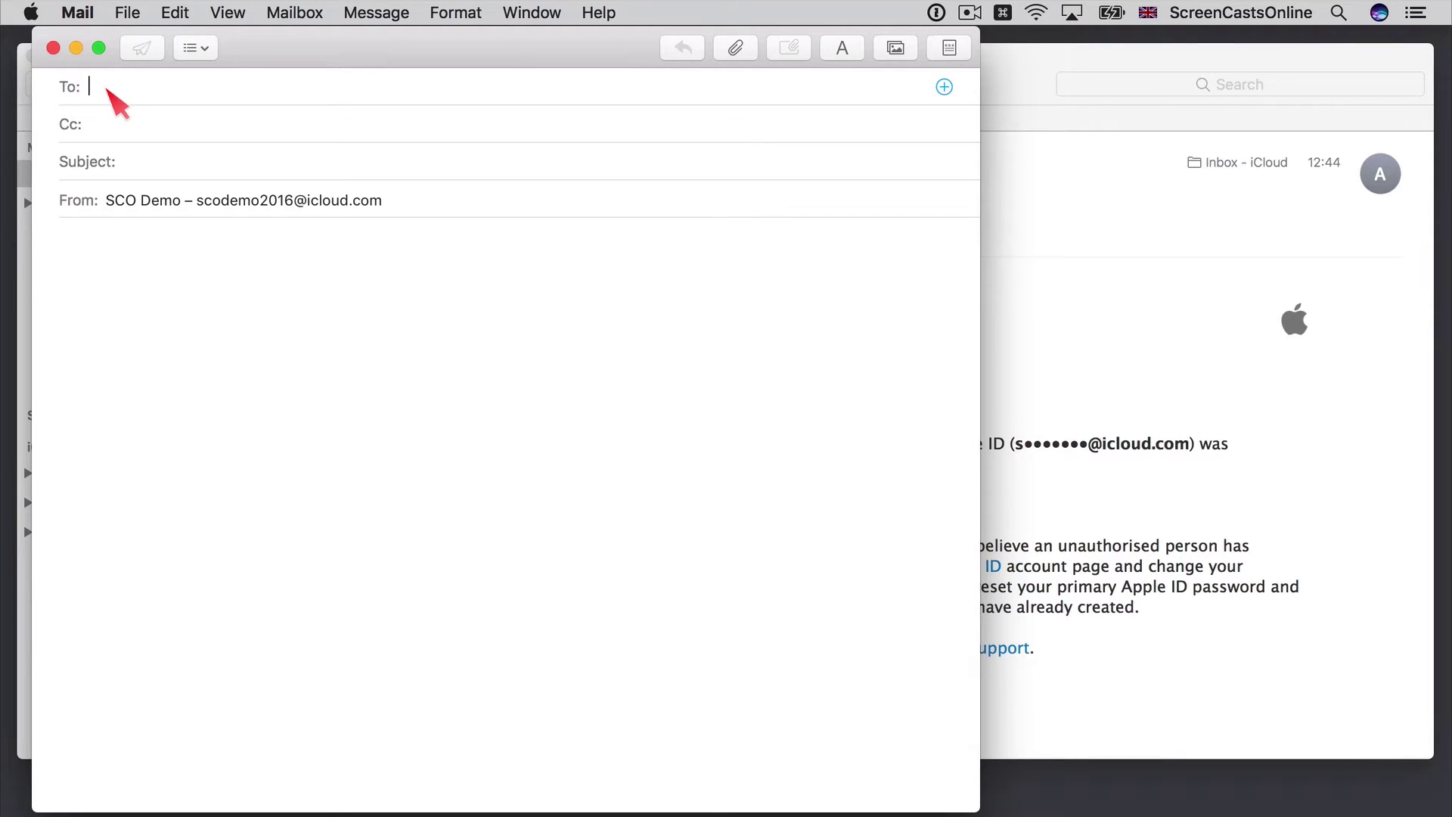
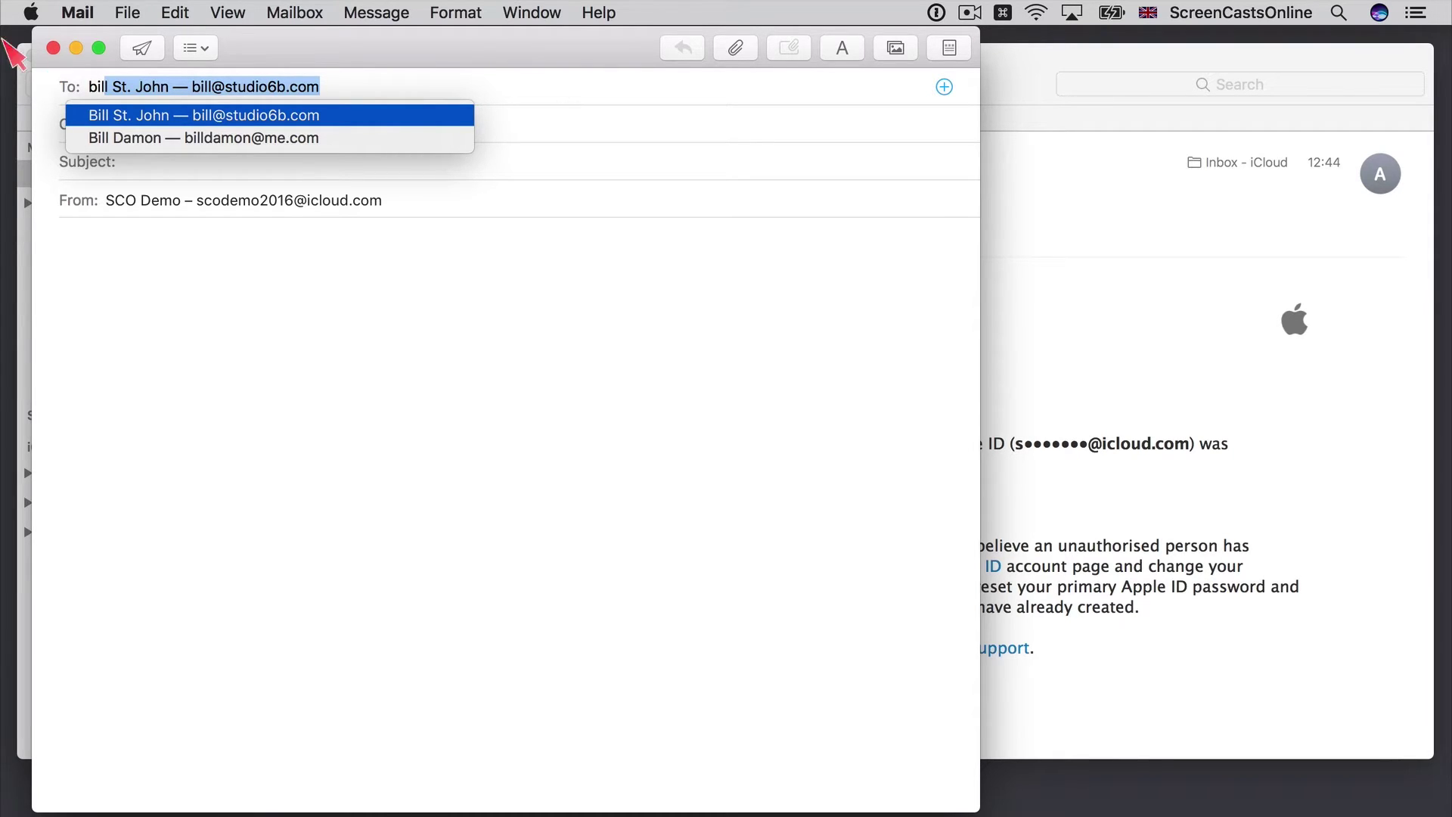
click(53, 48)
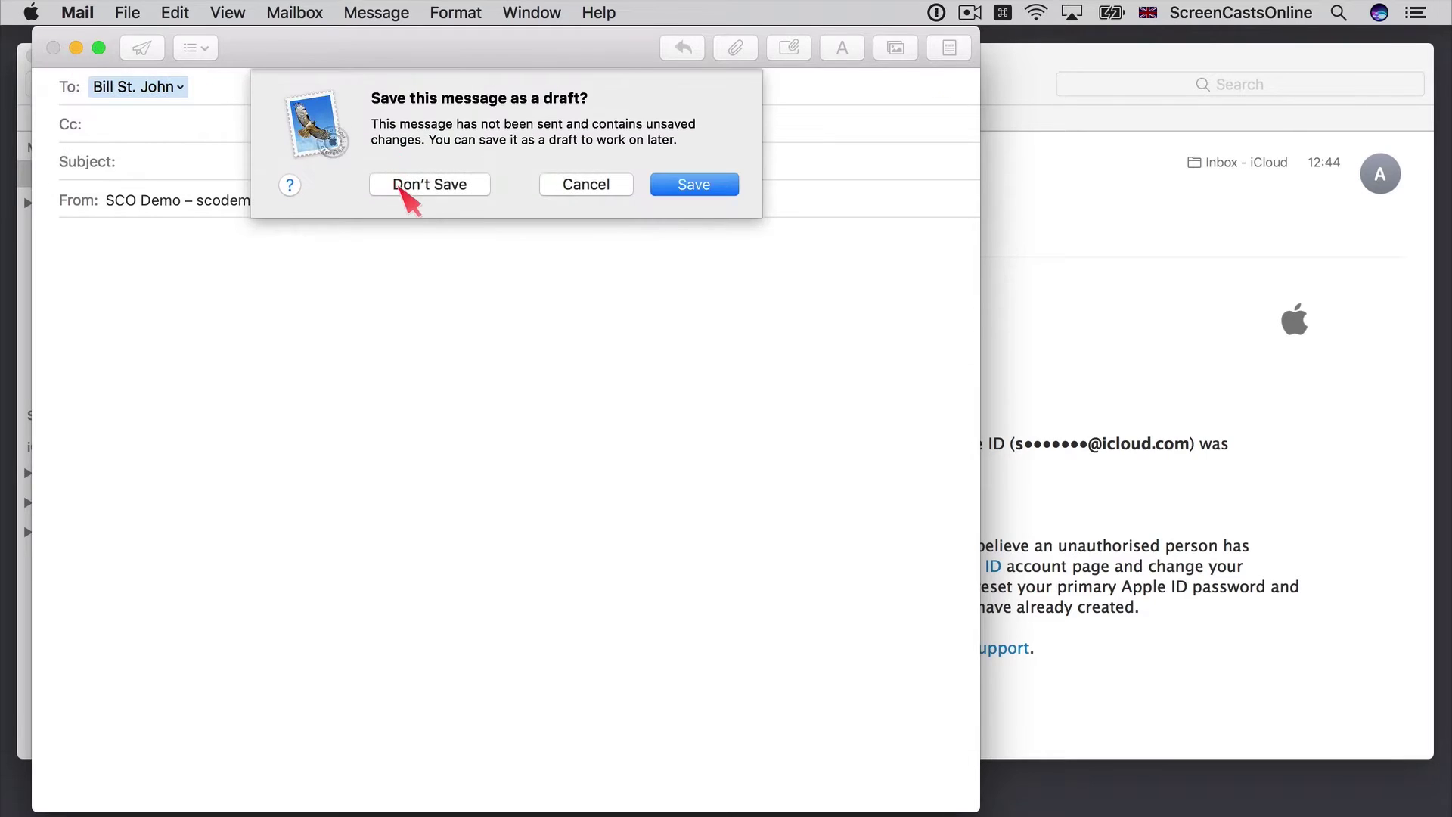
click(408, 186)
- Search for 'bill' in the Contacts app, then close Contacts and return to Mail
key(super+space)
text(con)
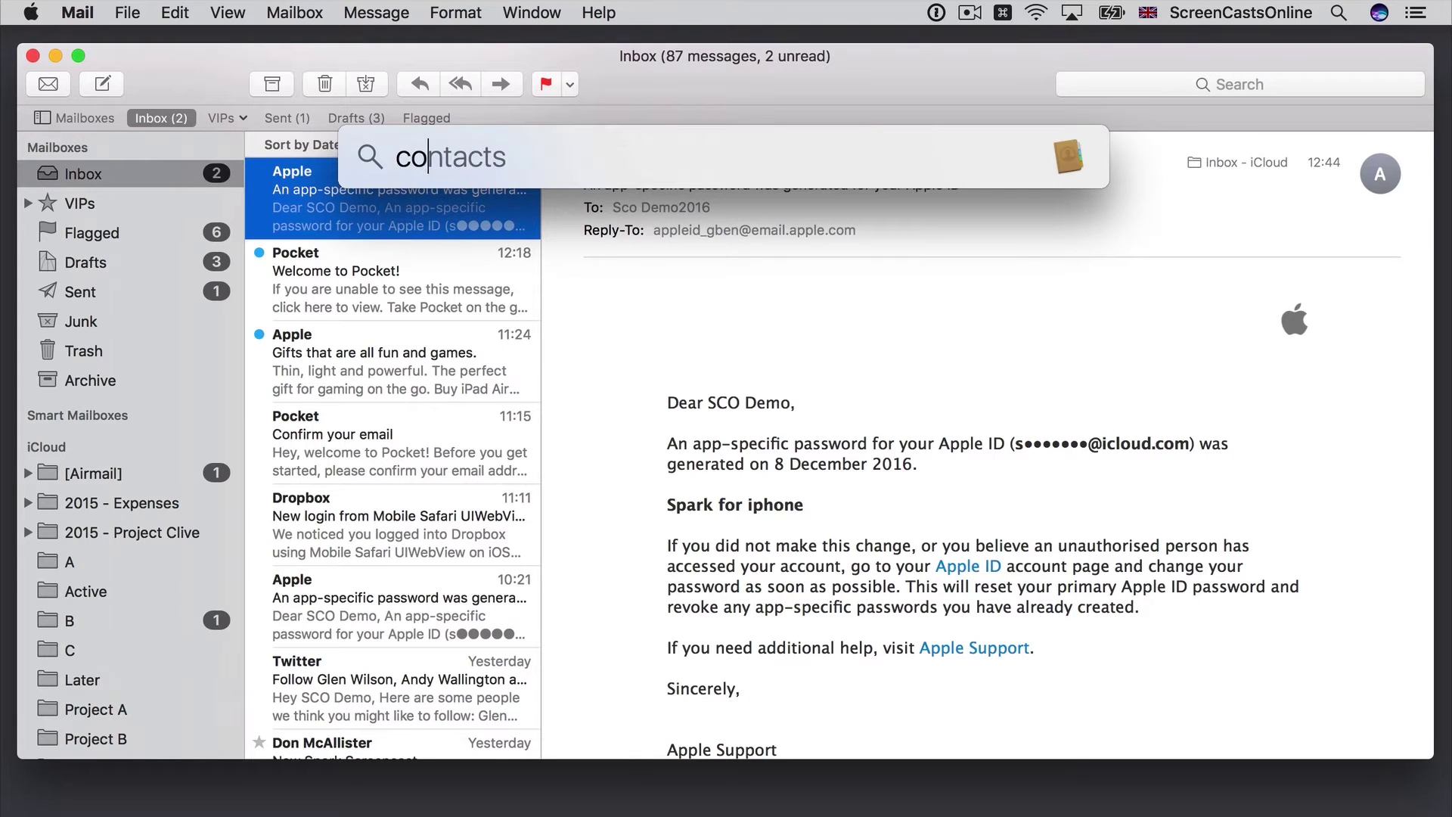
key(Return)
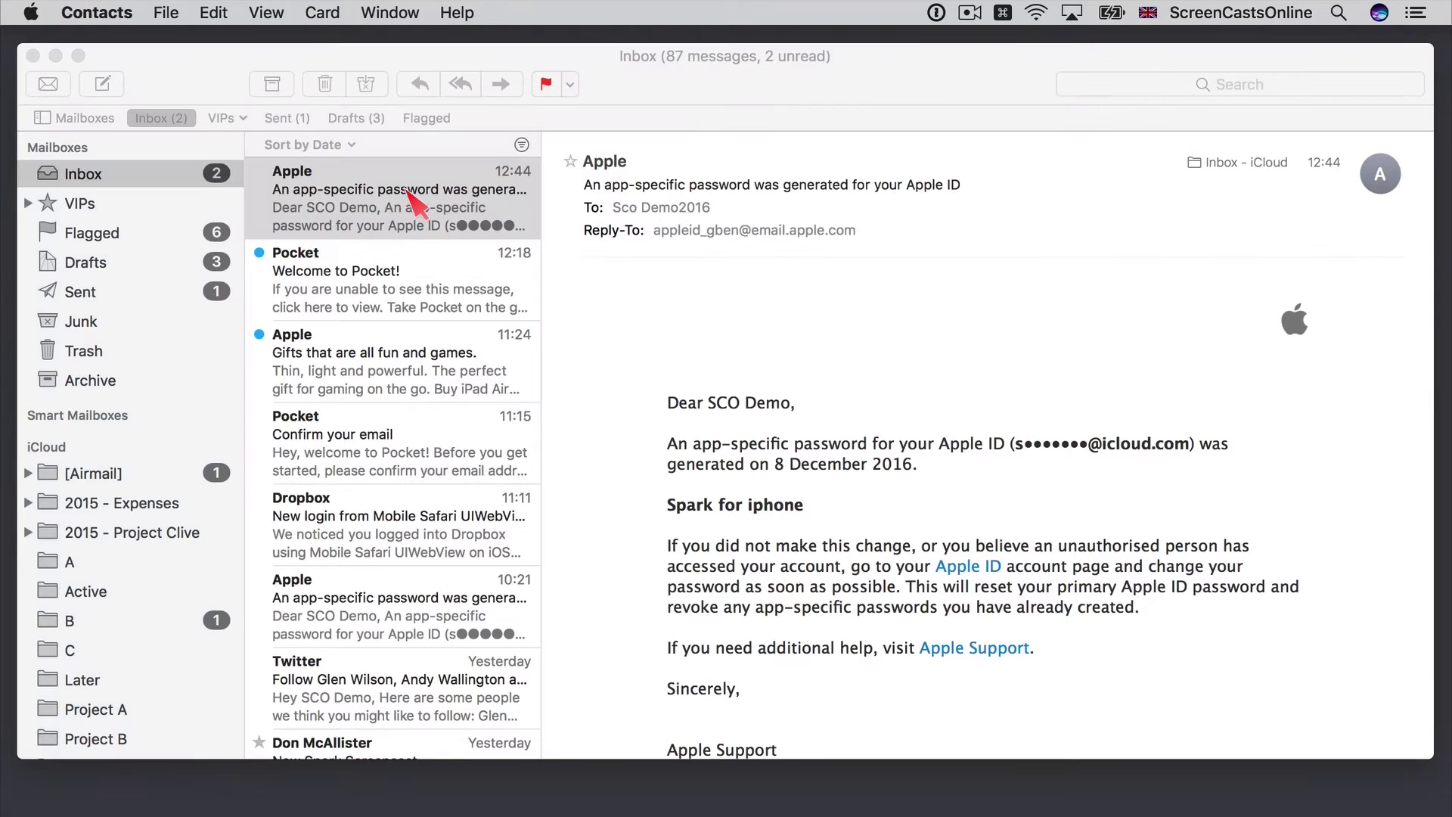
text(bi)
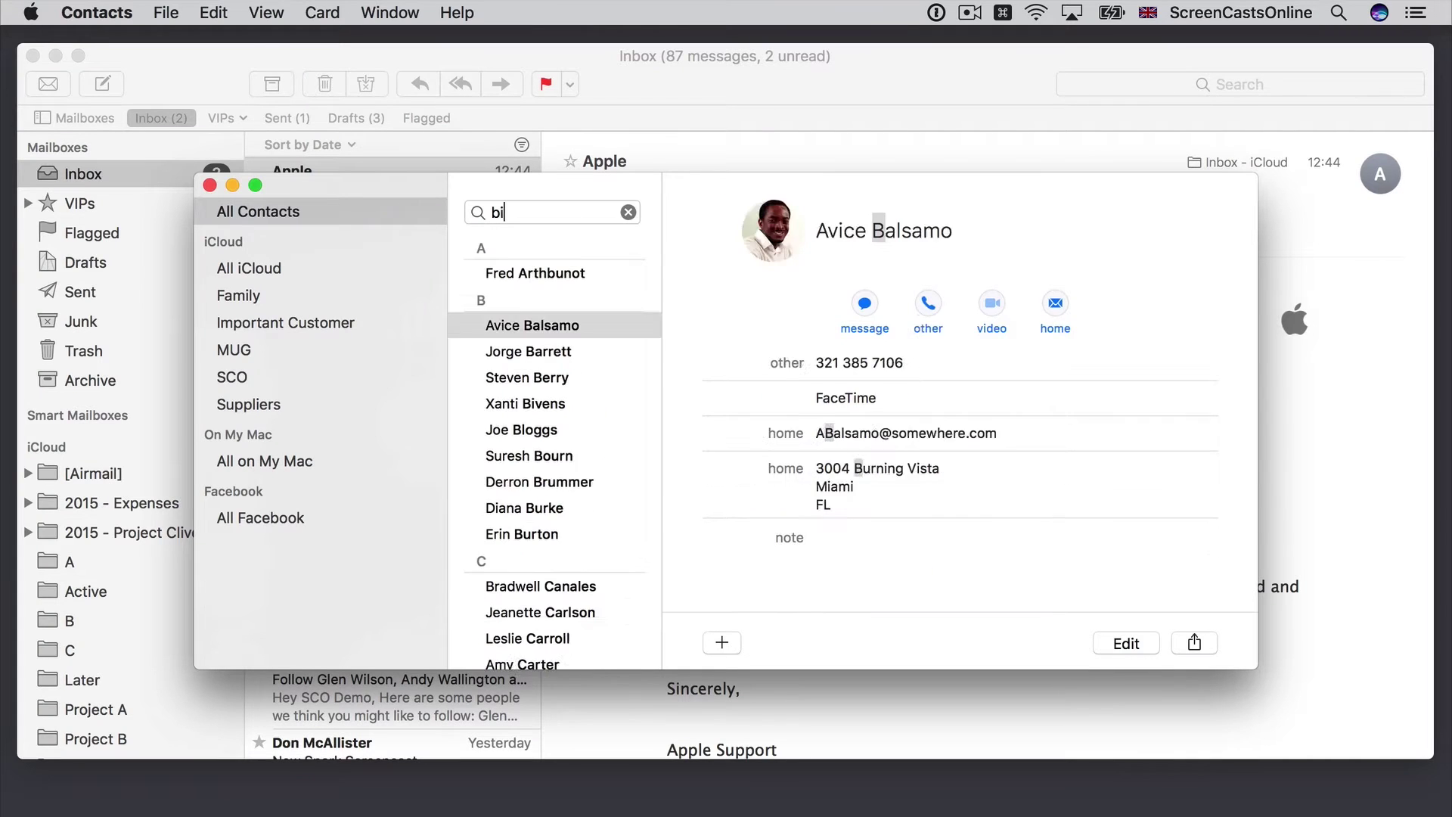
text(ll)
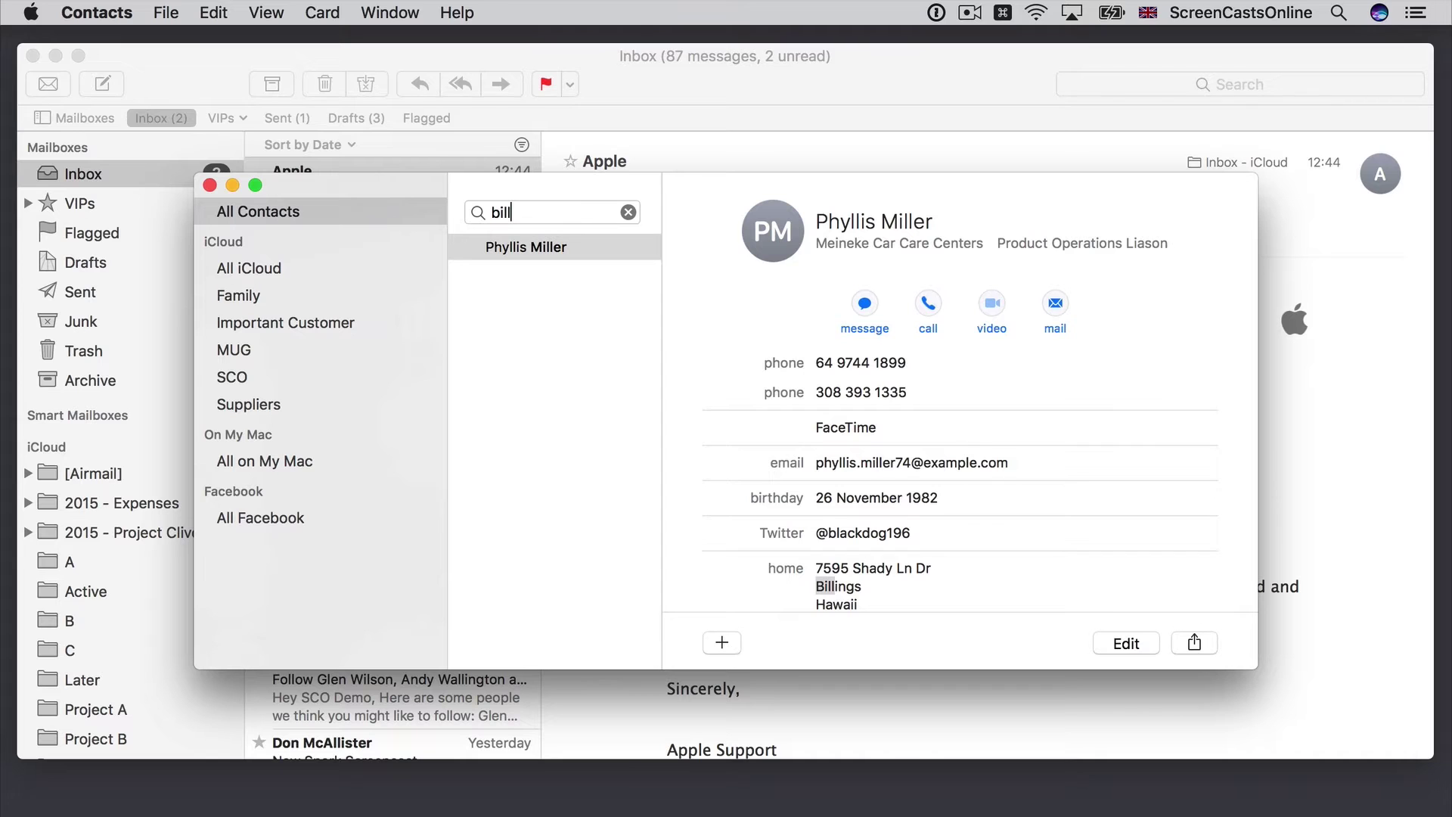
click(210, 185)
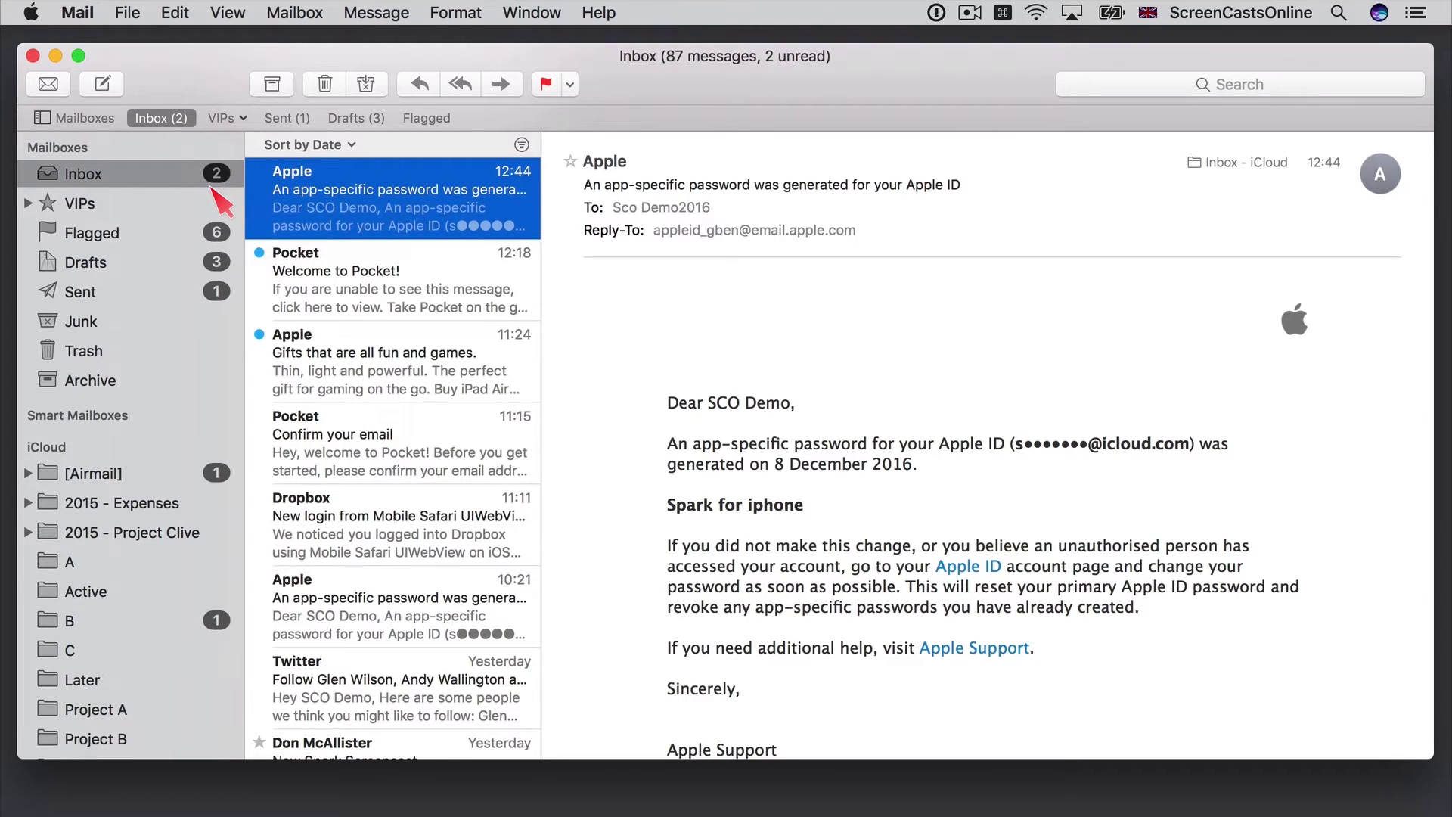
- Open Window > Previous Recipients and scroll through the listed addresses
click(532, 12)
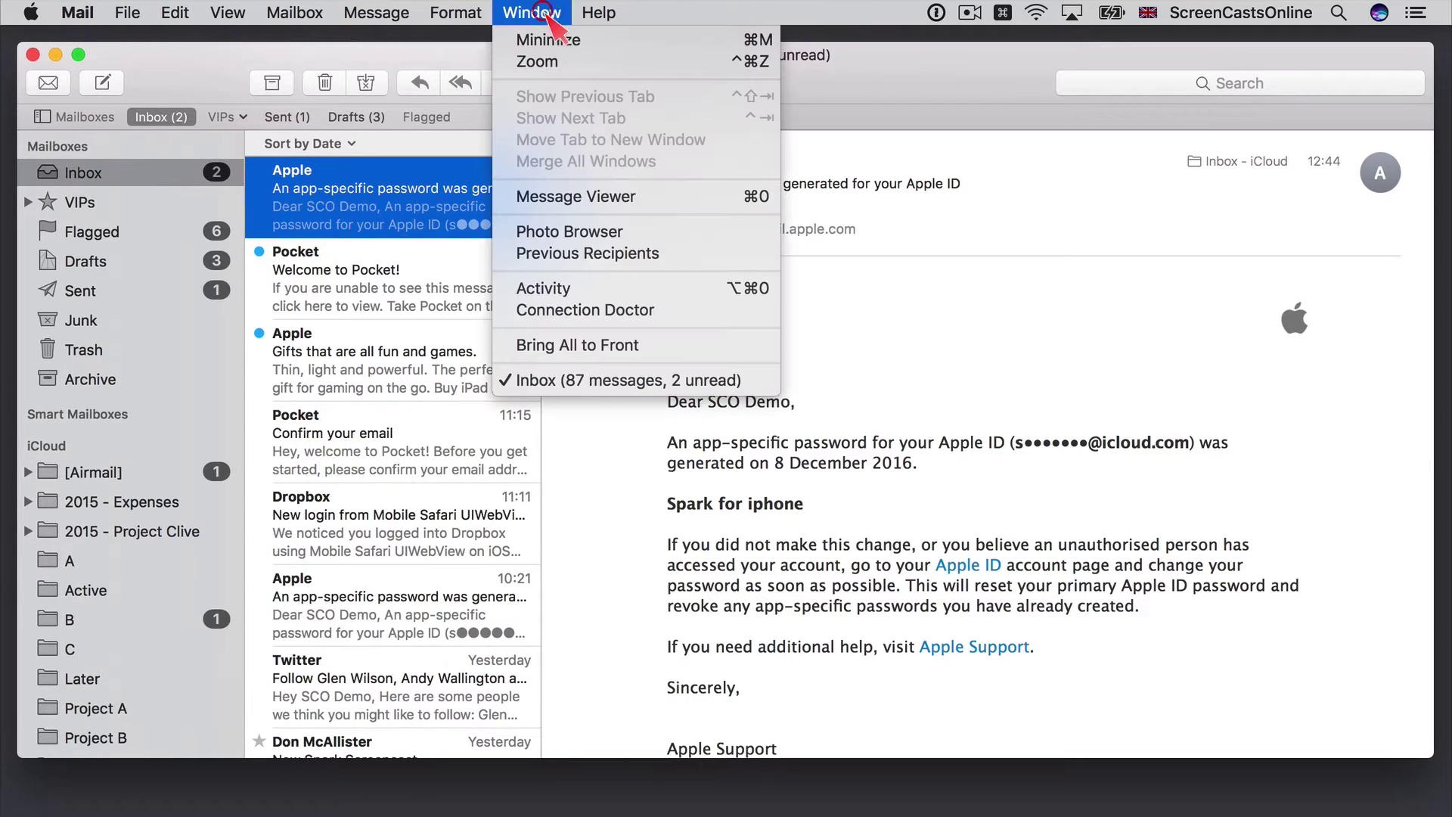
click(601, 253)
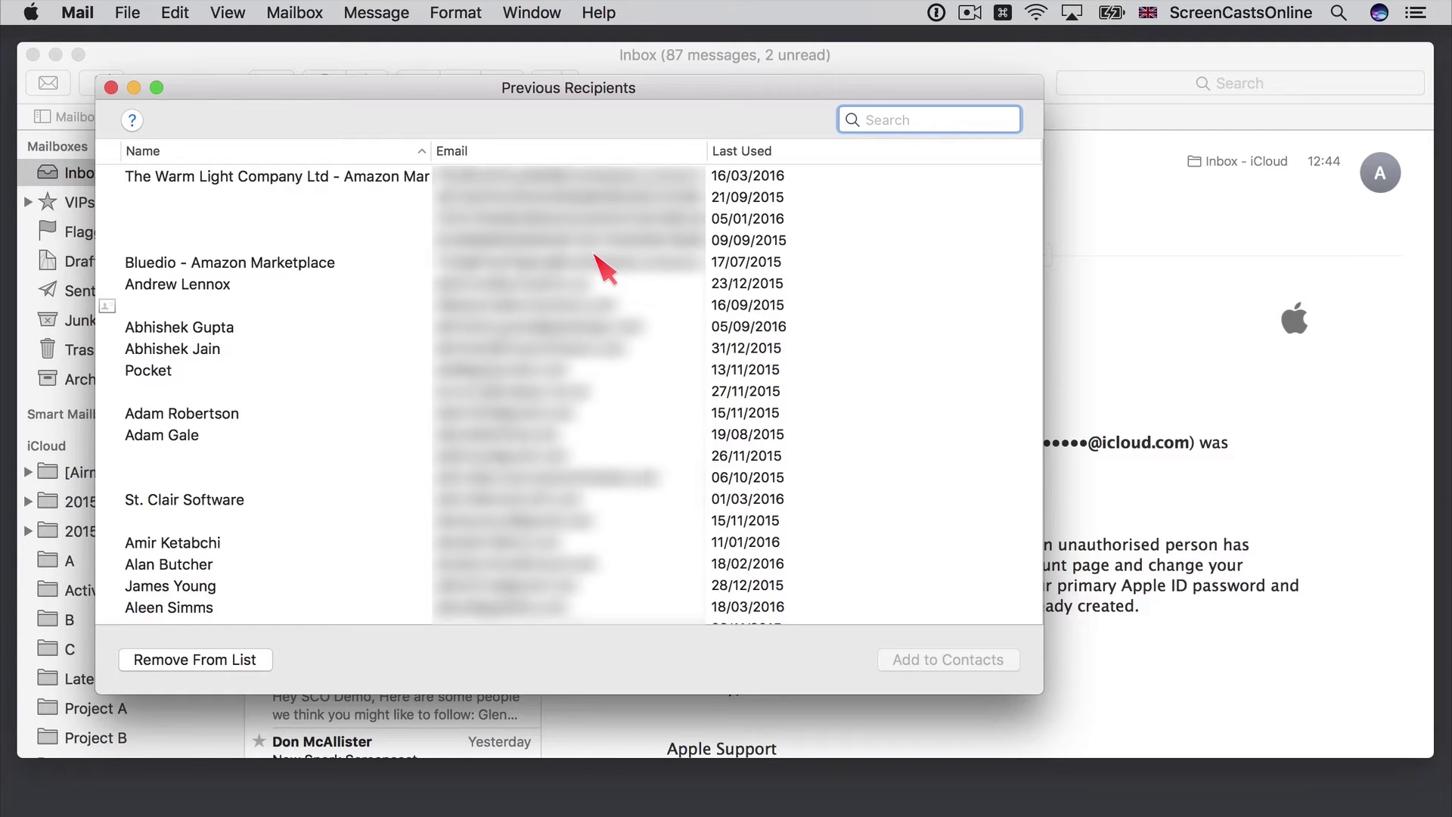
scroll(605, 266, down, 20)
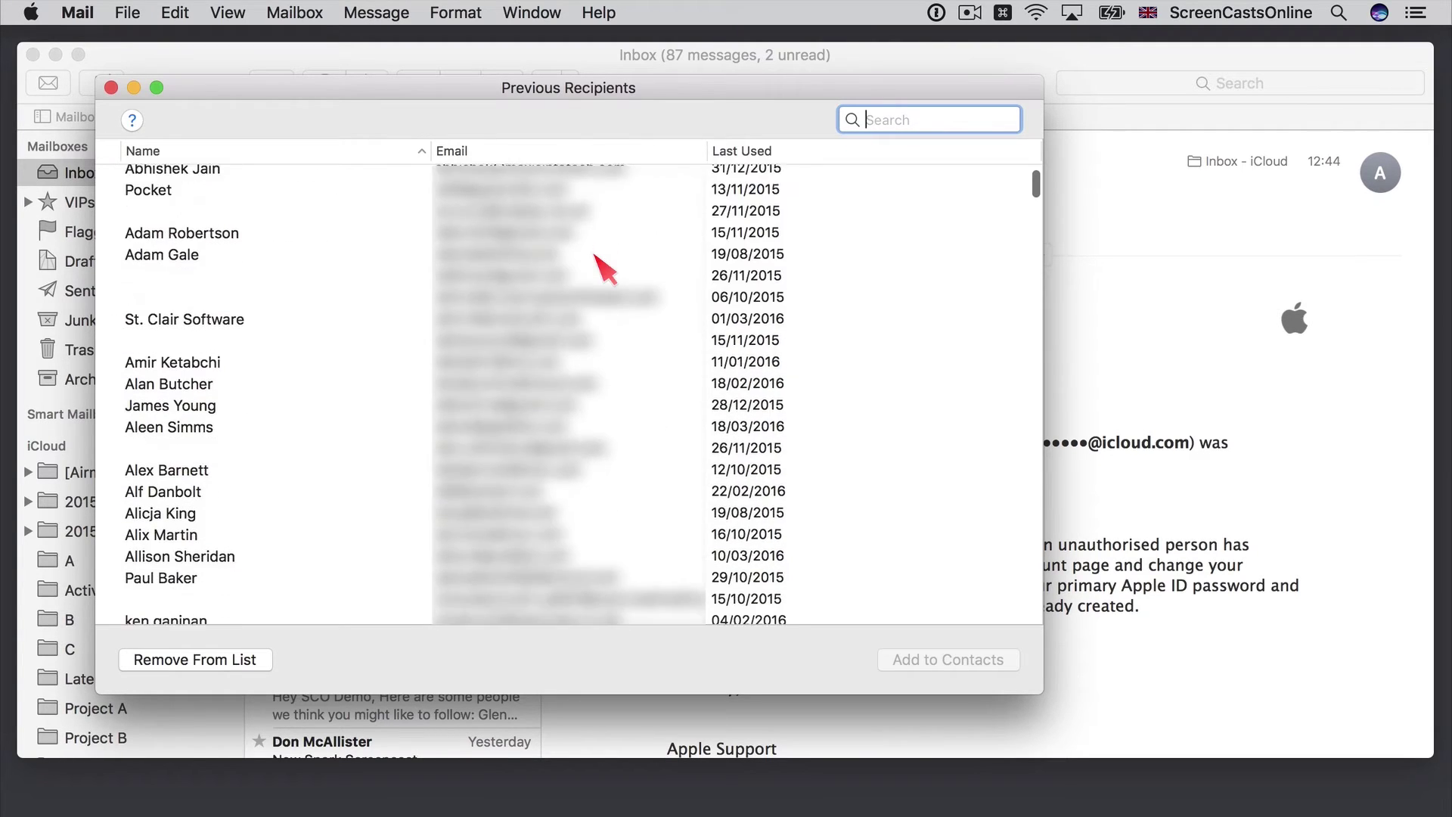
scroll(605, 266, down, 20)
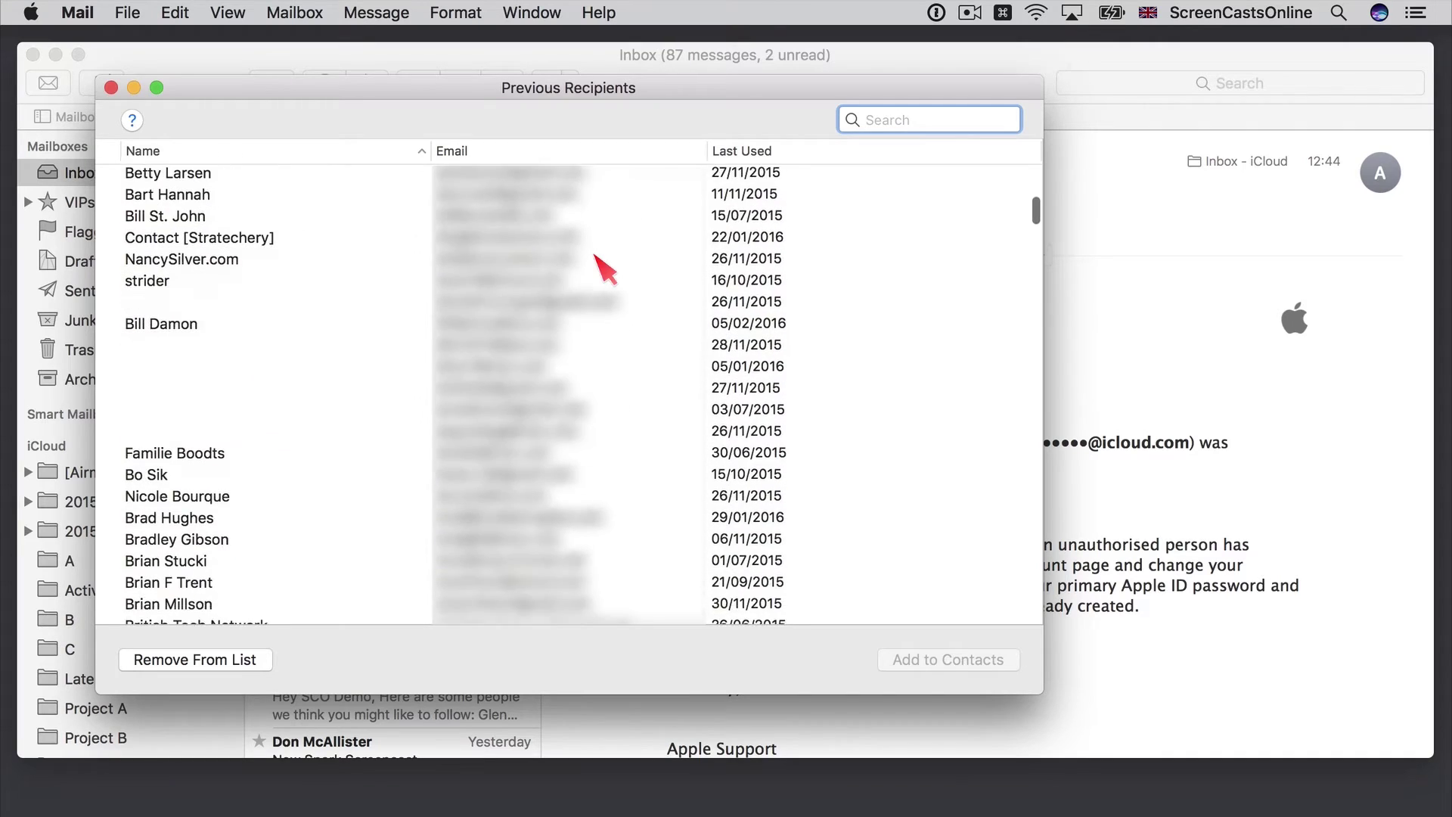
scroll(605, 266, down, 10)
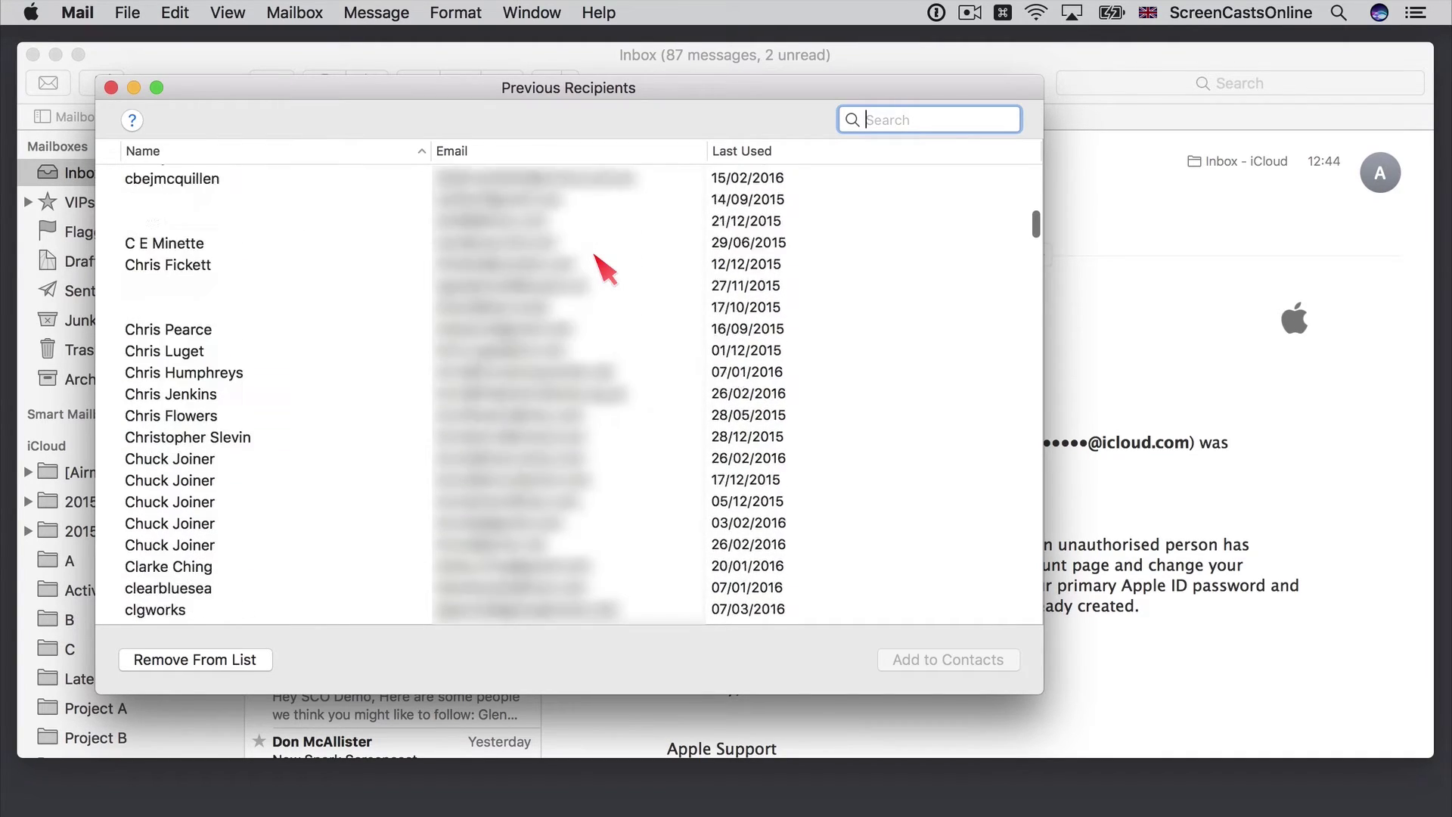
scroll(605, 266, up, 20)
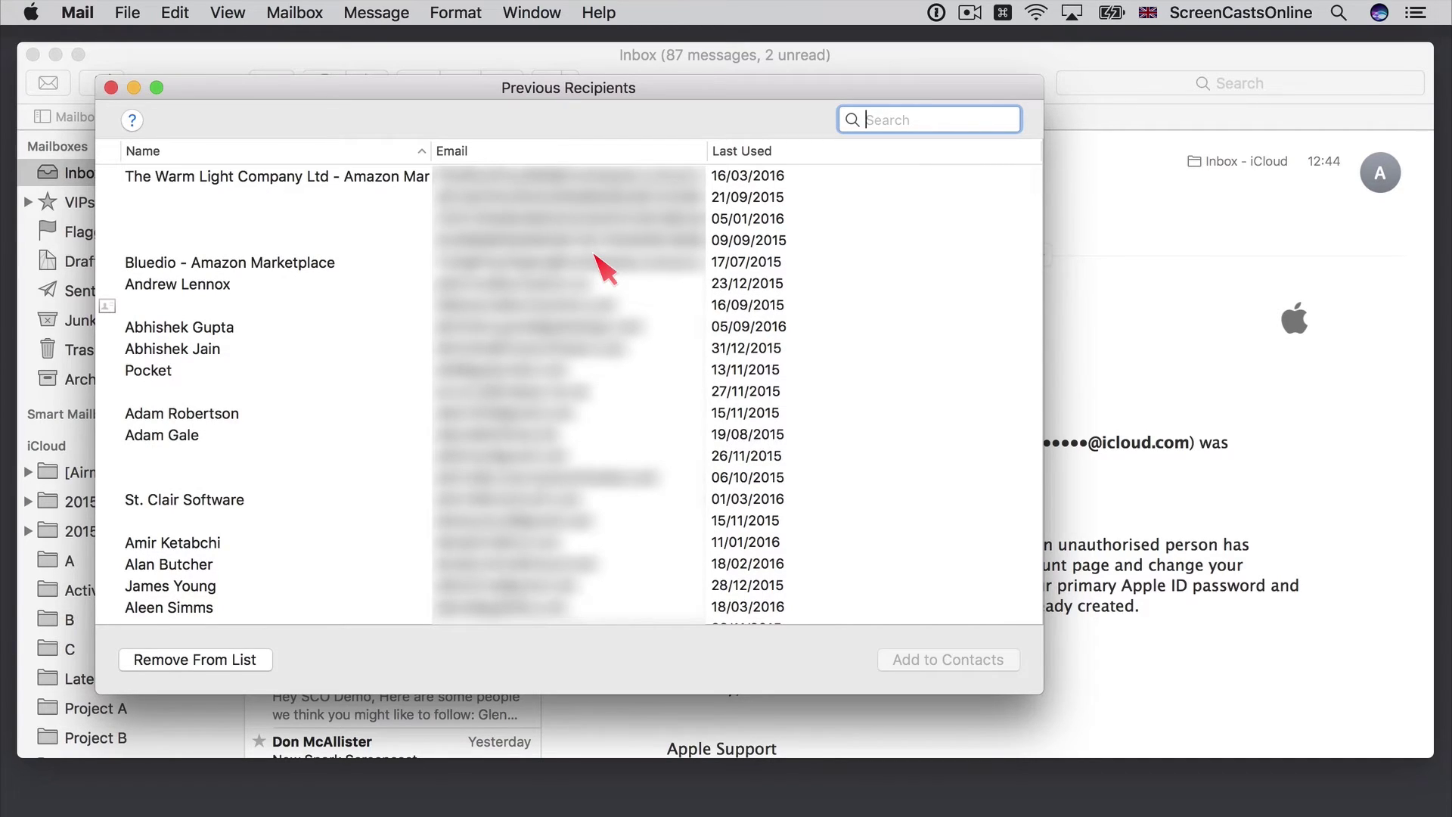
- Search Previous Recipients for 'bill' and remove the first matching address
text(bill)
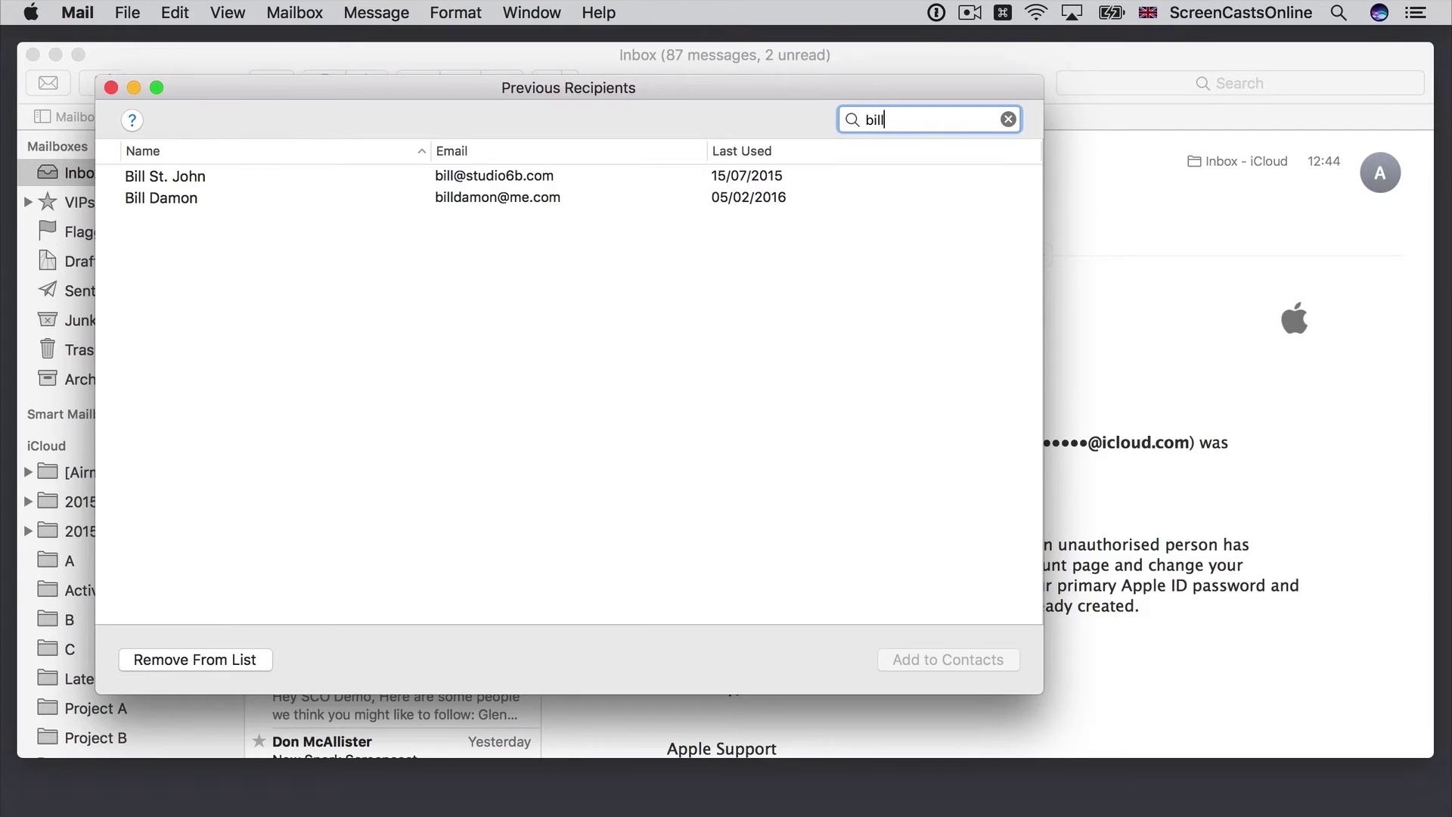
click(208, 178)
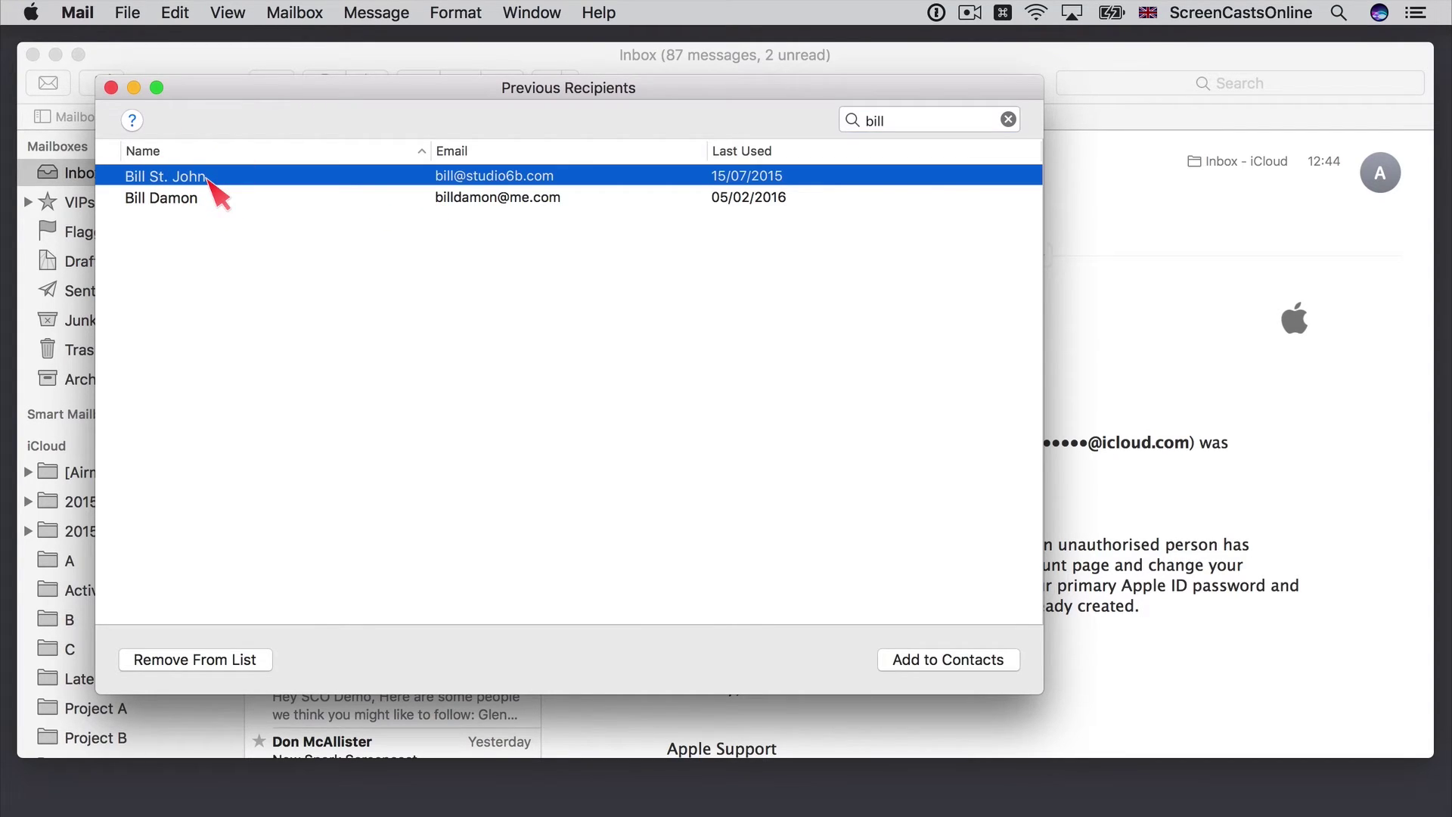
click(218, 657)
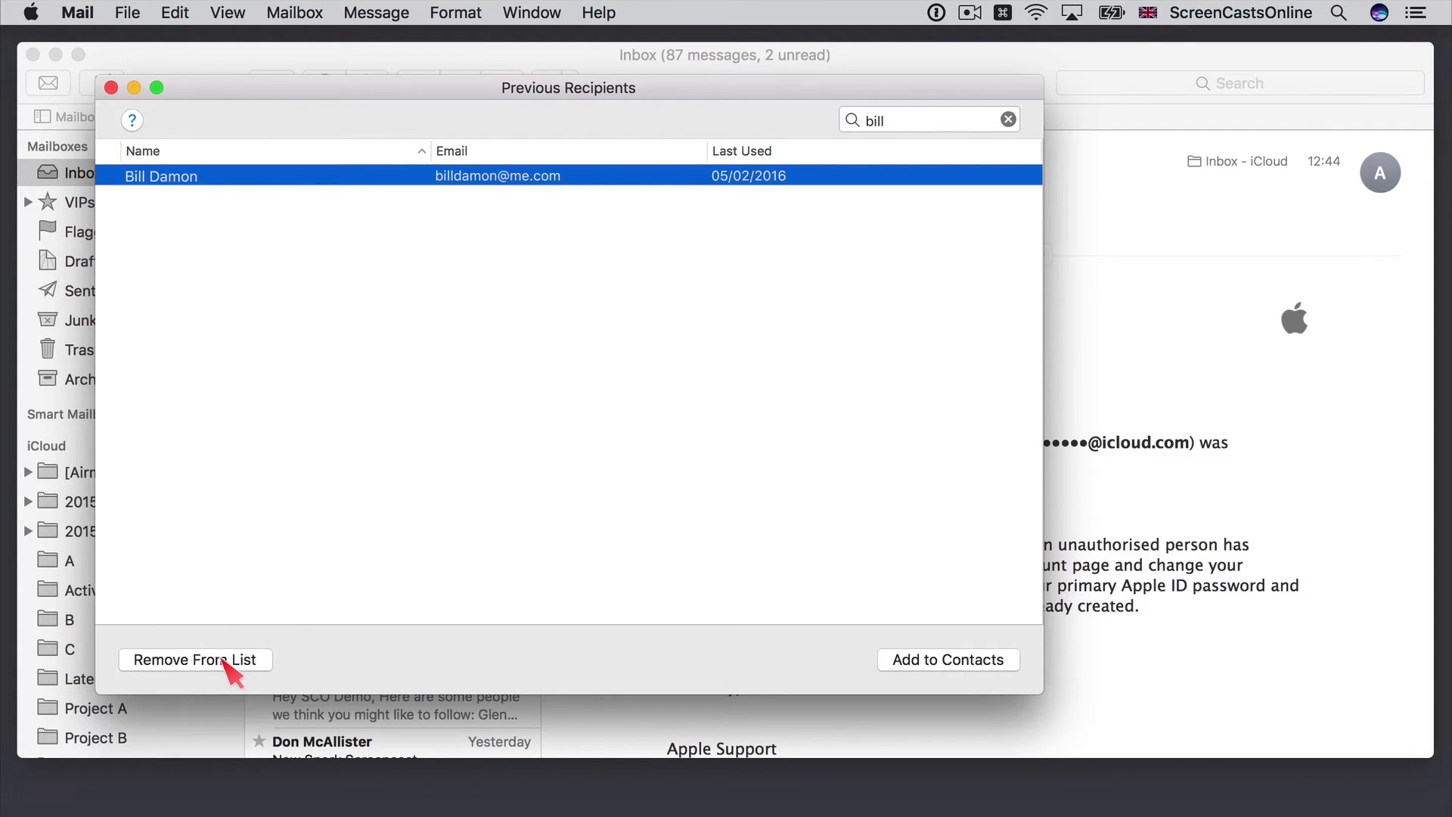
- Save the remaining bill recipient as a contact, then clear the search and close the list
click(968, 661)
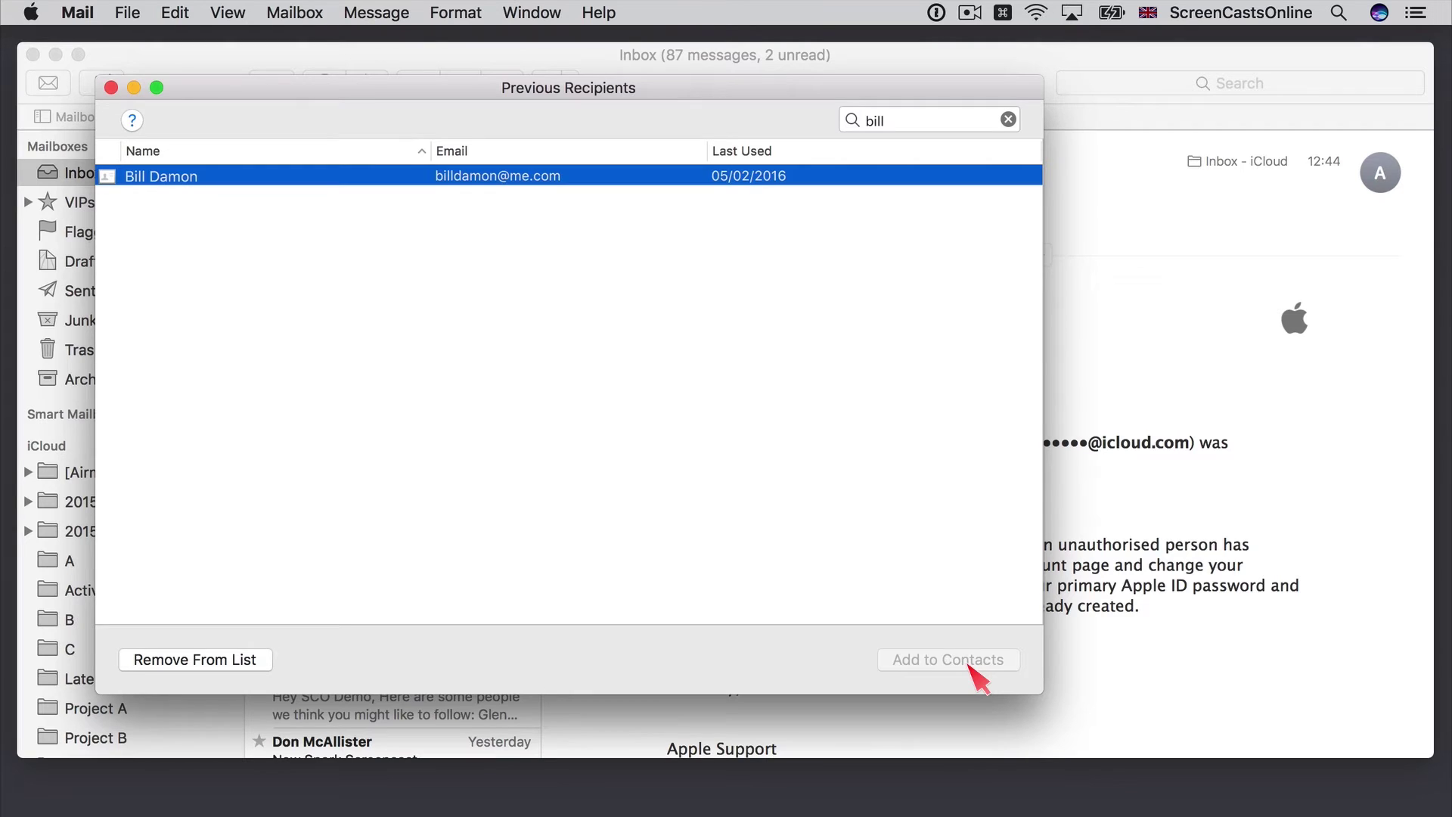
click(1009, 118)
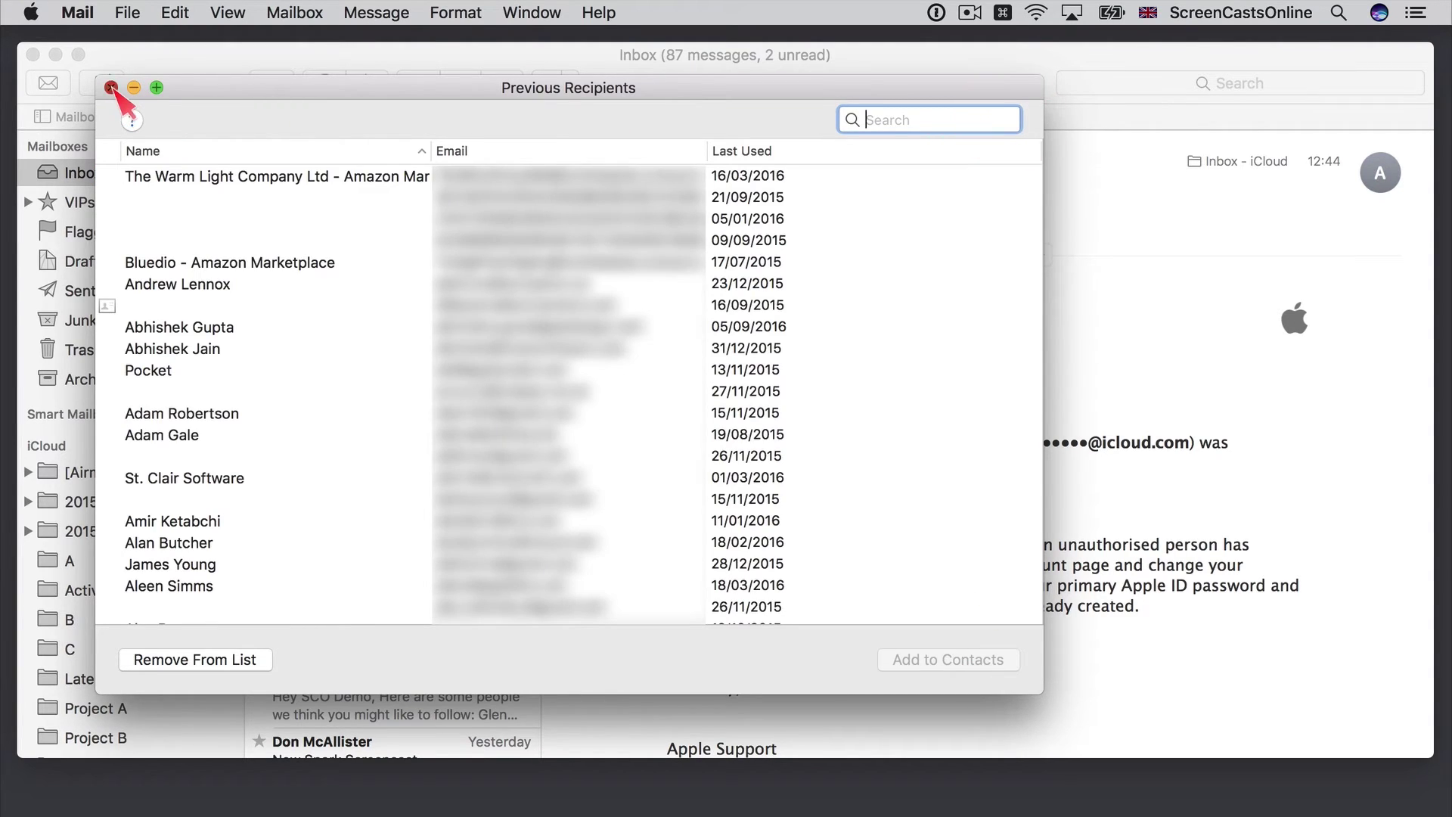
click(110, 87)
click(103, 83)
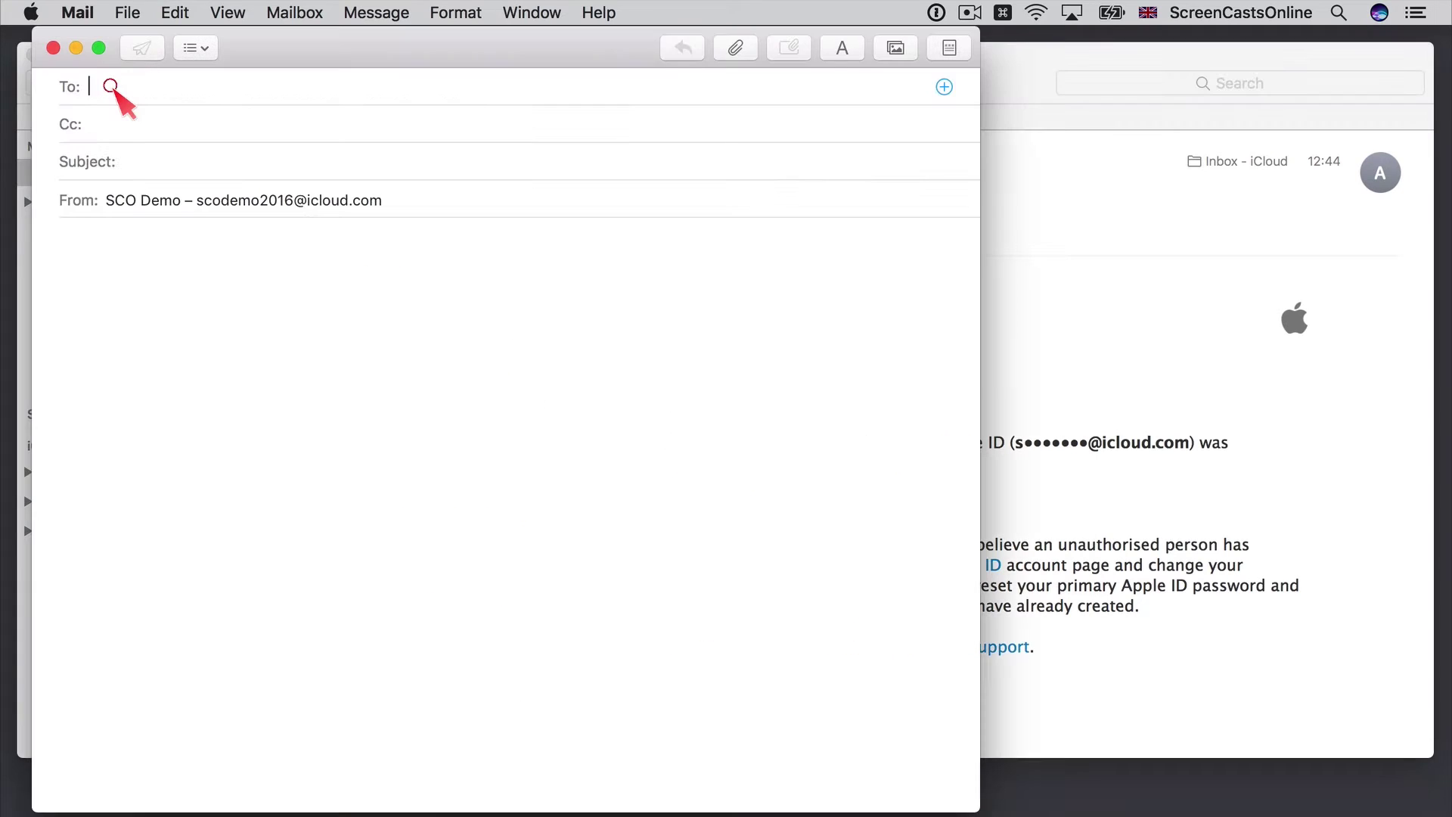
text(bill)
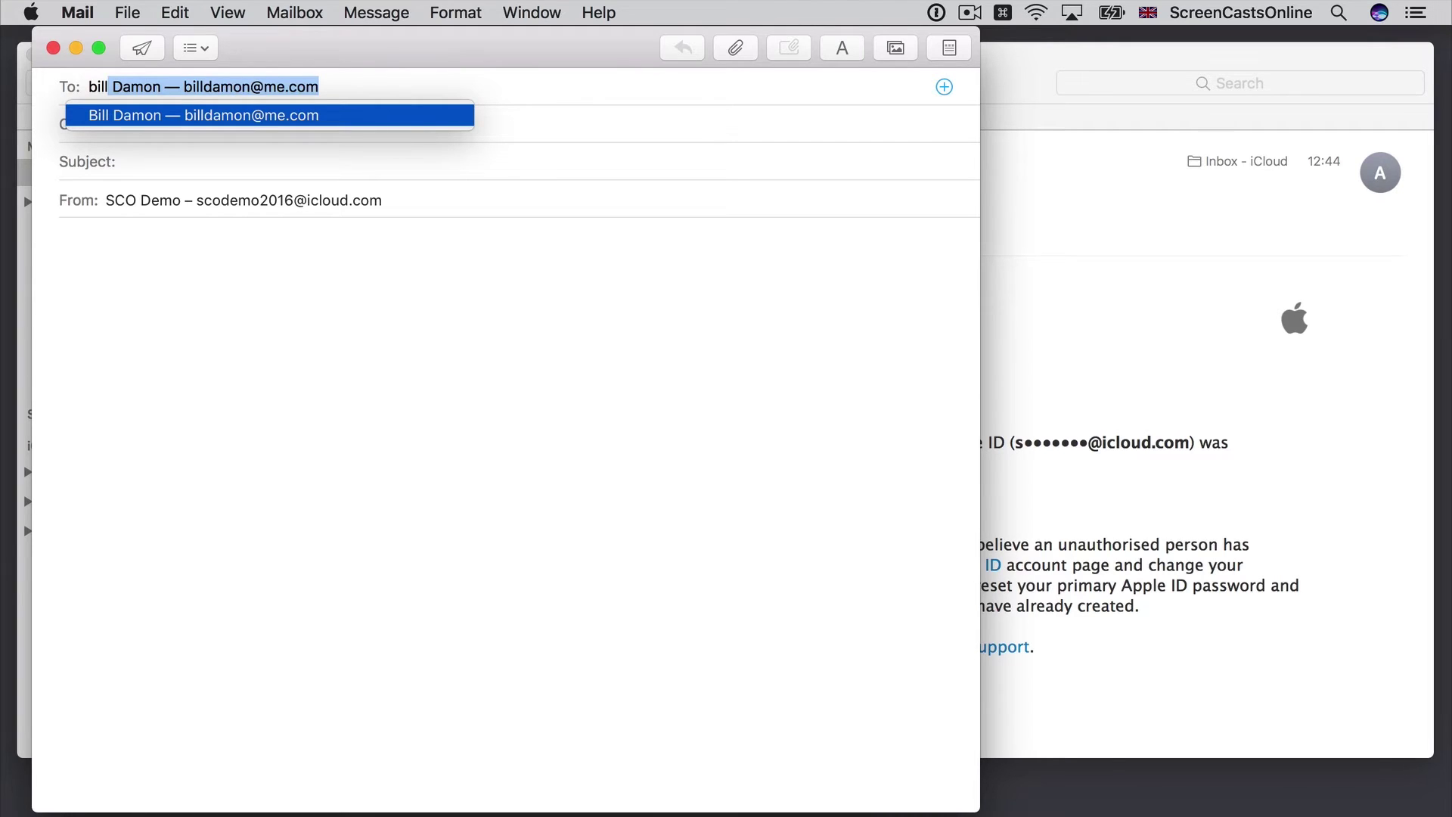
key(BackSpace)
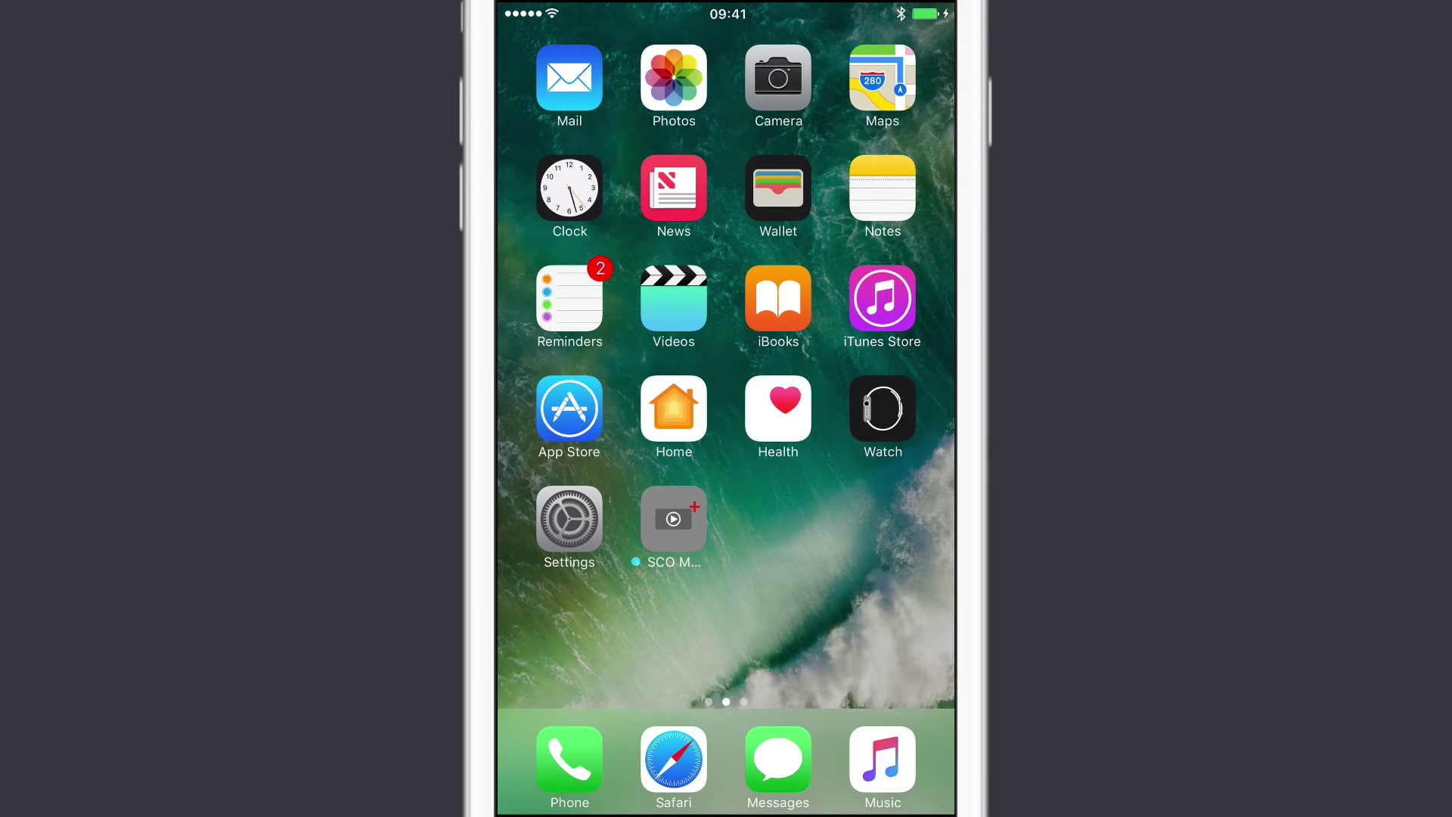
- In iOS Mail, compose a new message, type 'joe' as recipient and view the top suggestion's details
click(569, 78)
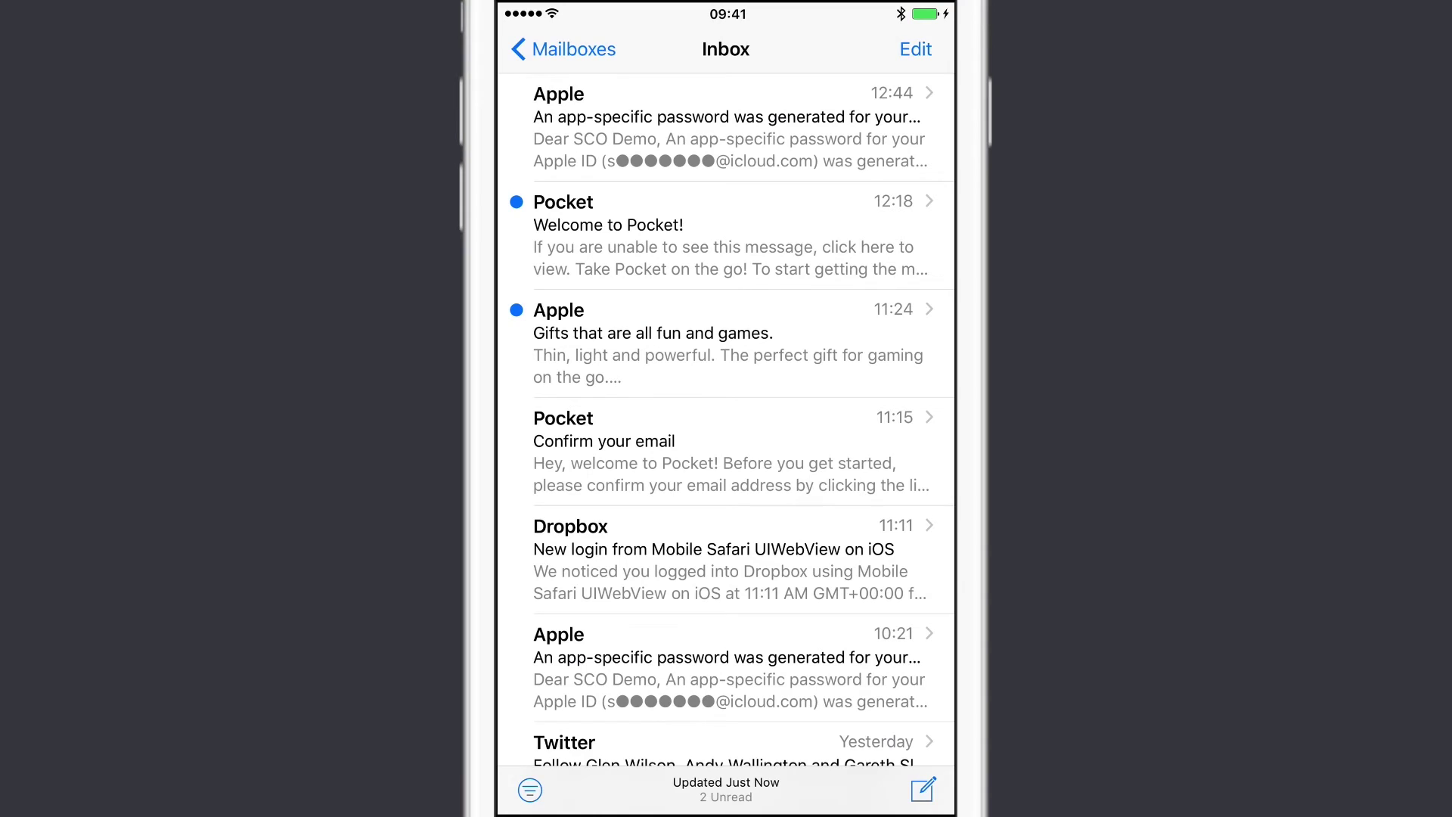
click(923, 788)
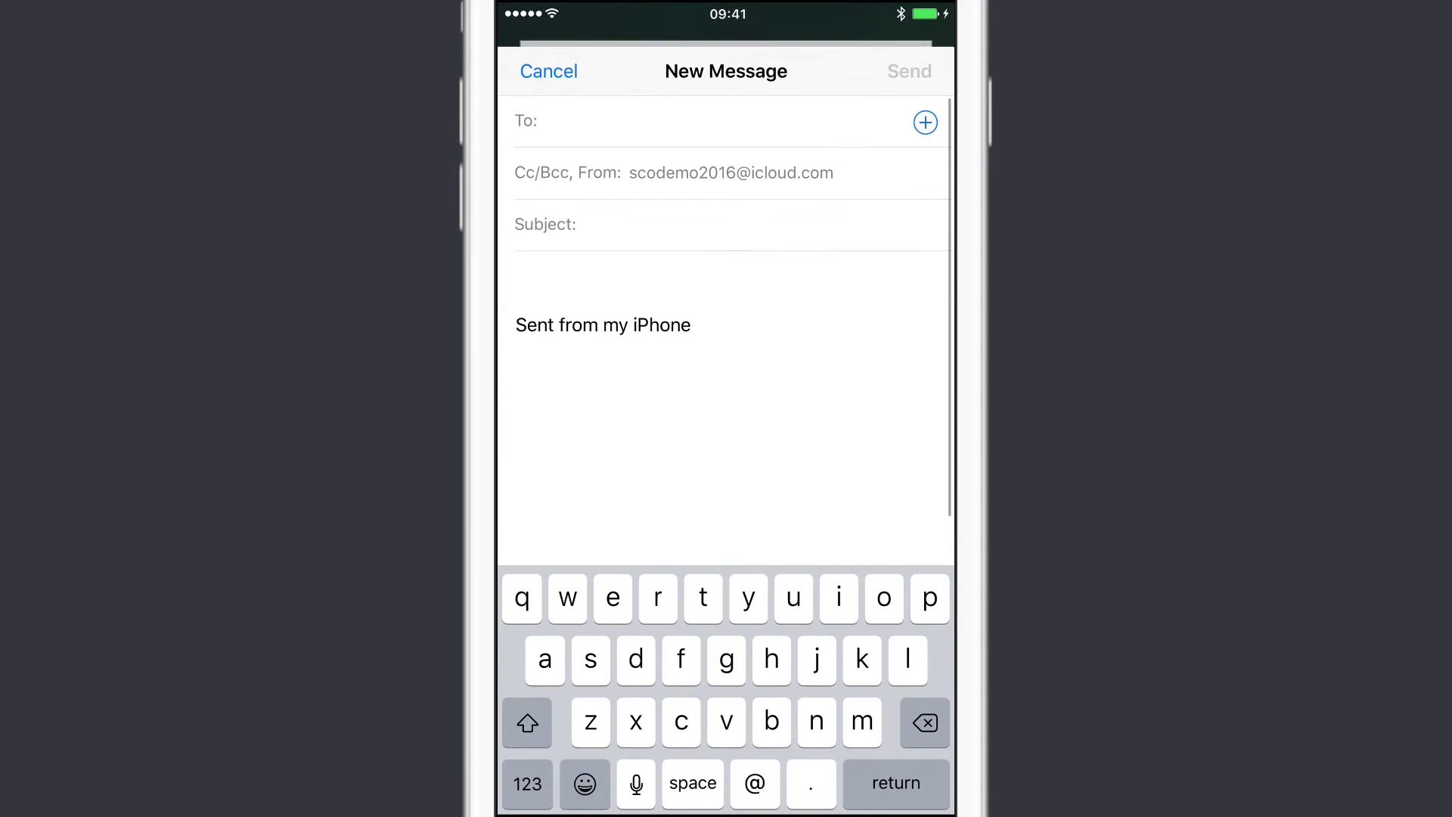
click(558, 122)
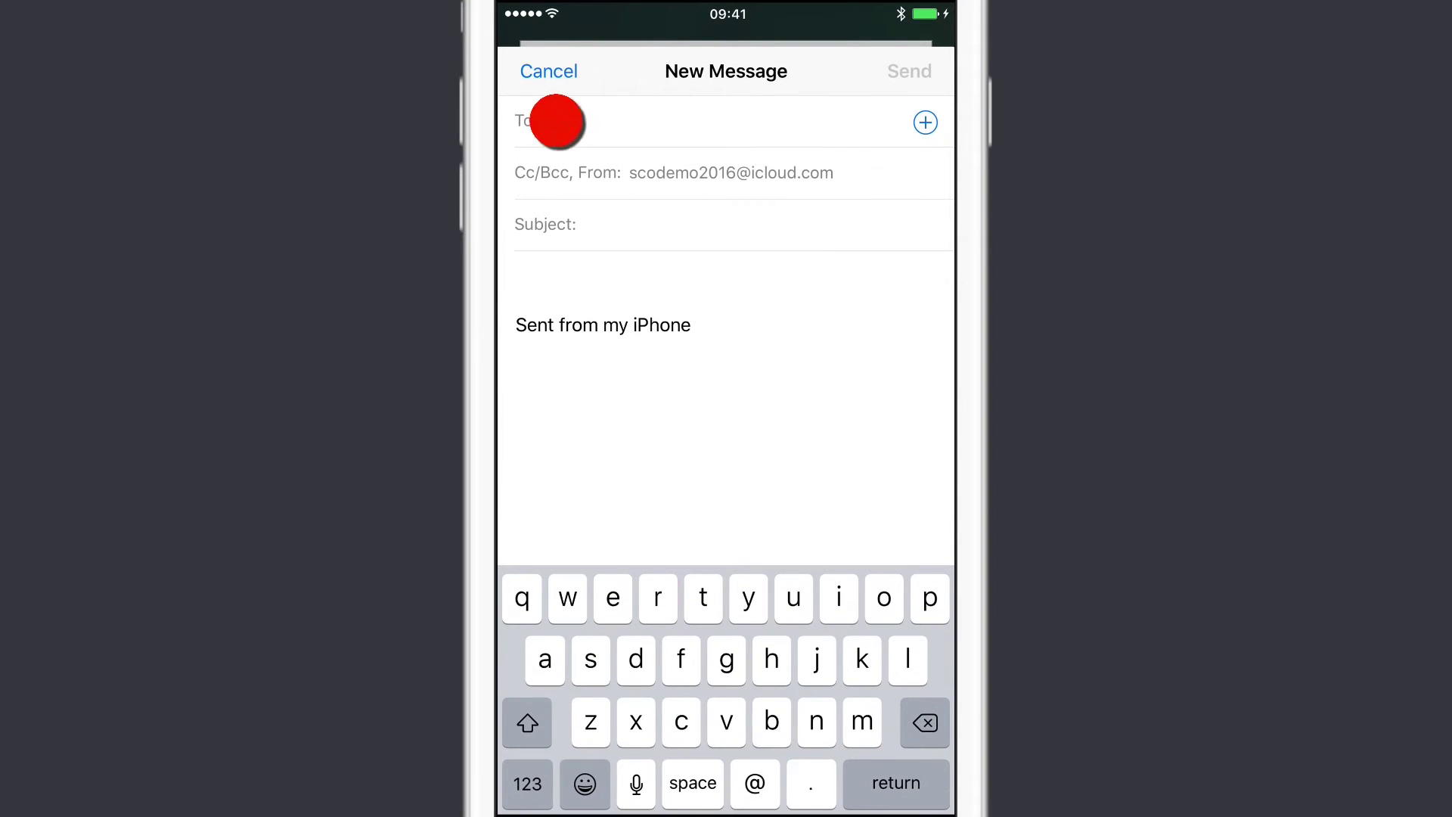
text(joe)
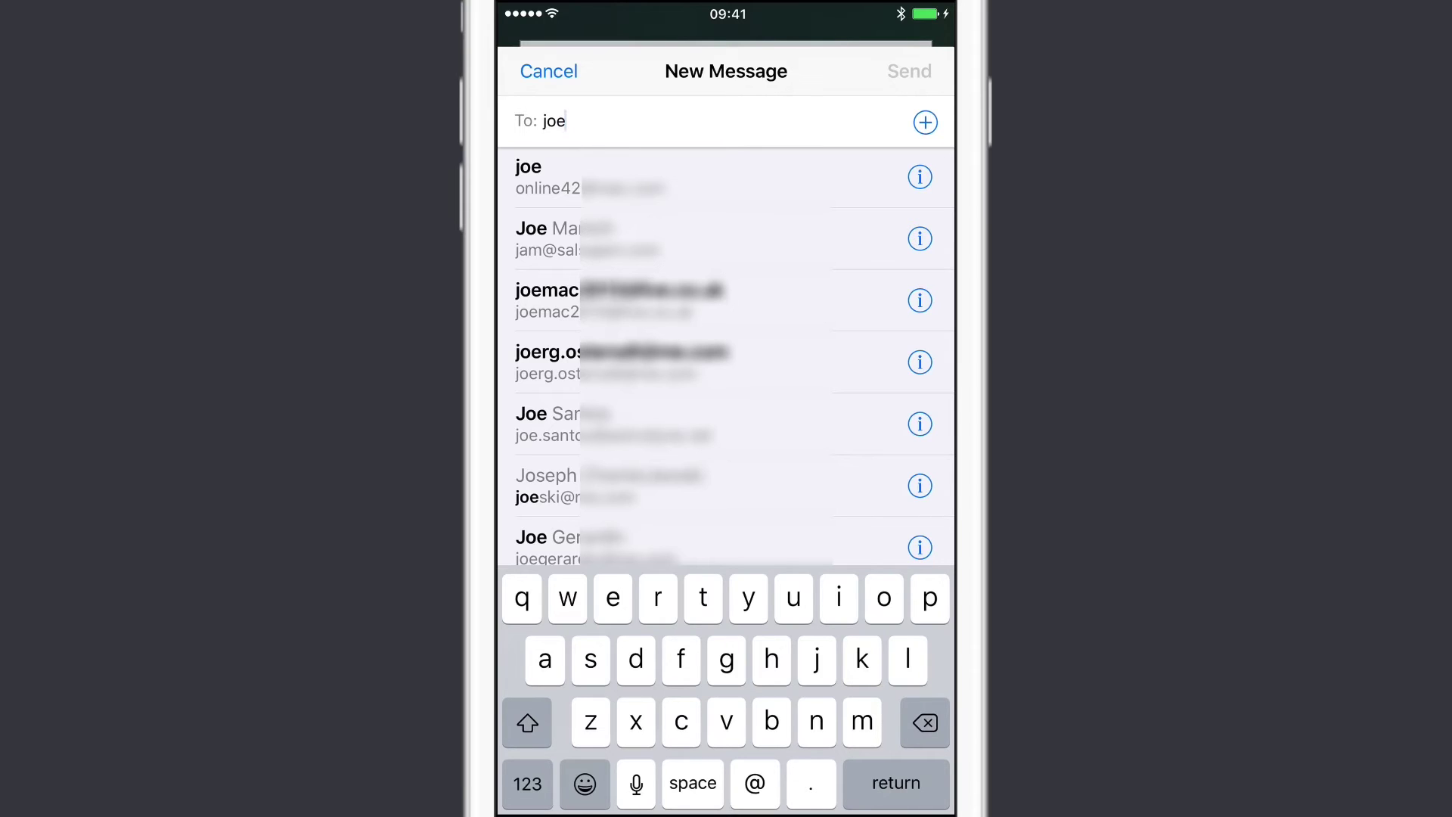
click(920, 177)
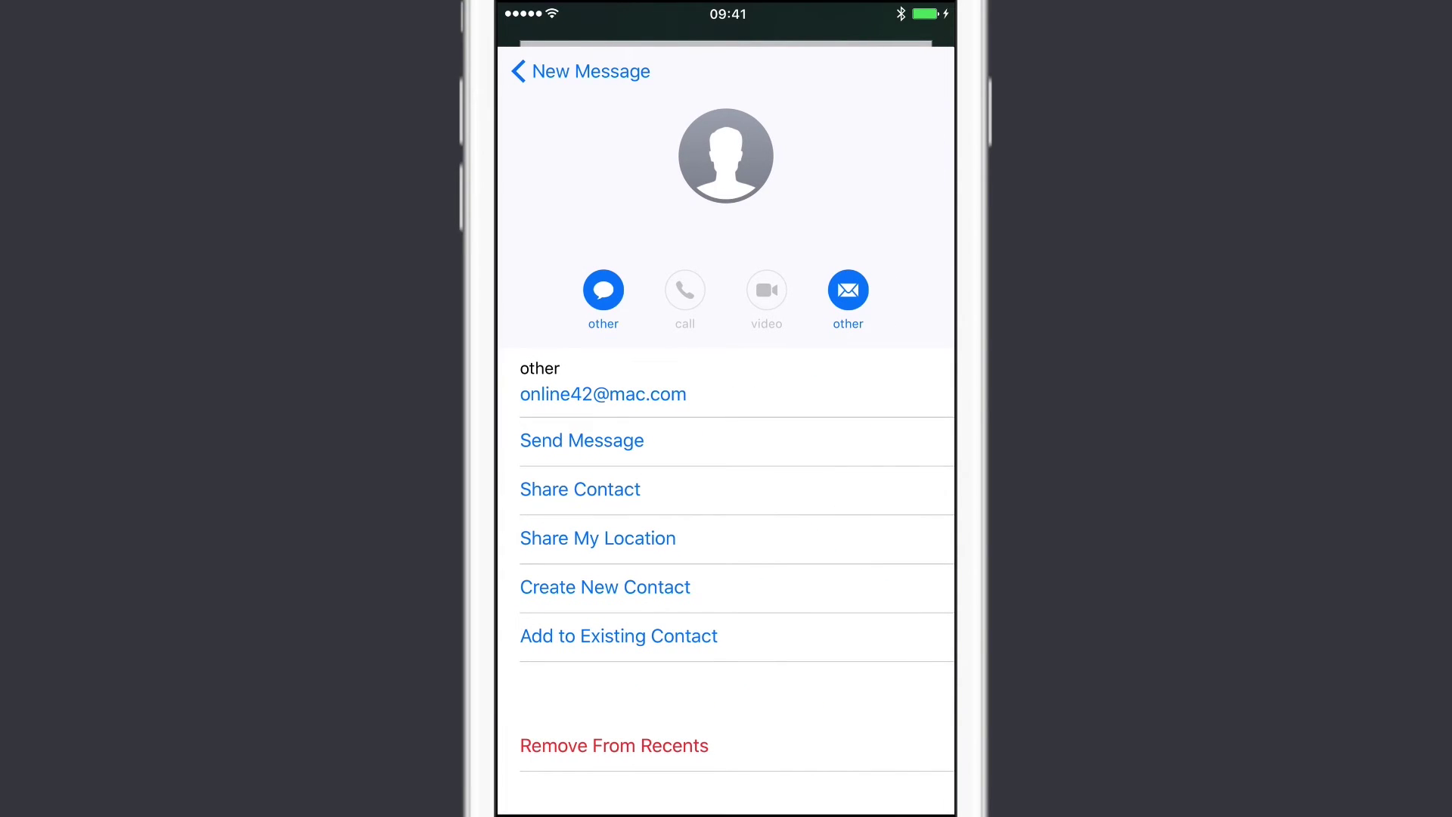
- Remove the plain joe address from recents and recheck the remaining 'joe' suggestions
scroll(726, 529, down, 3)
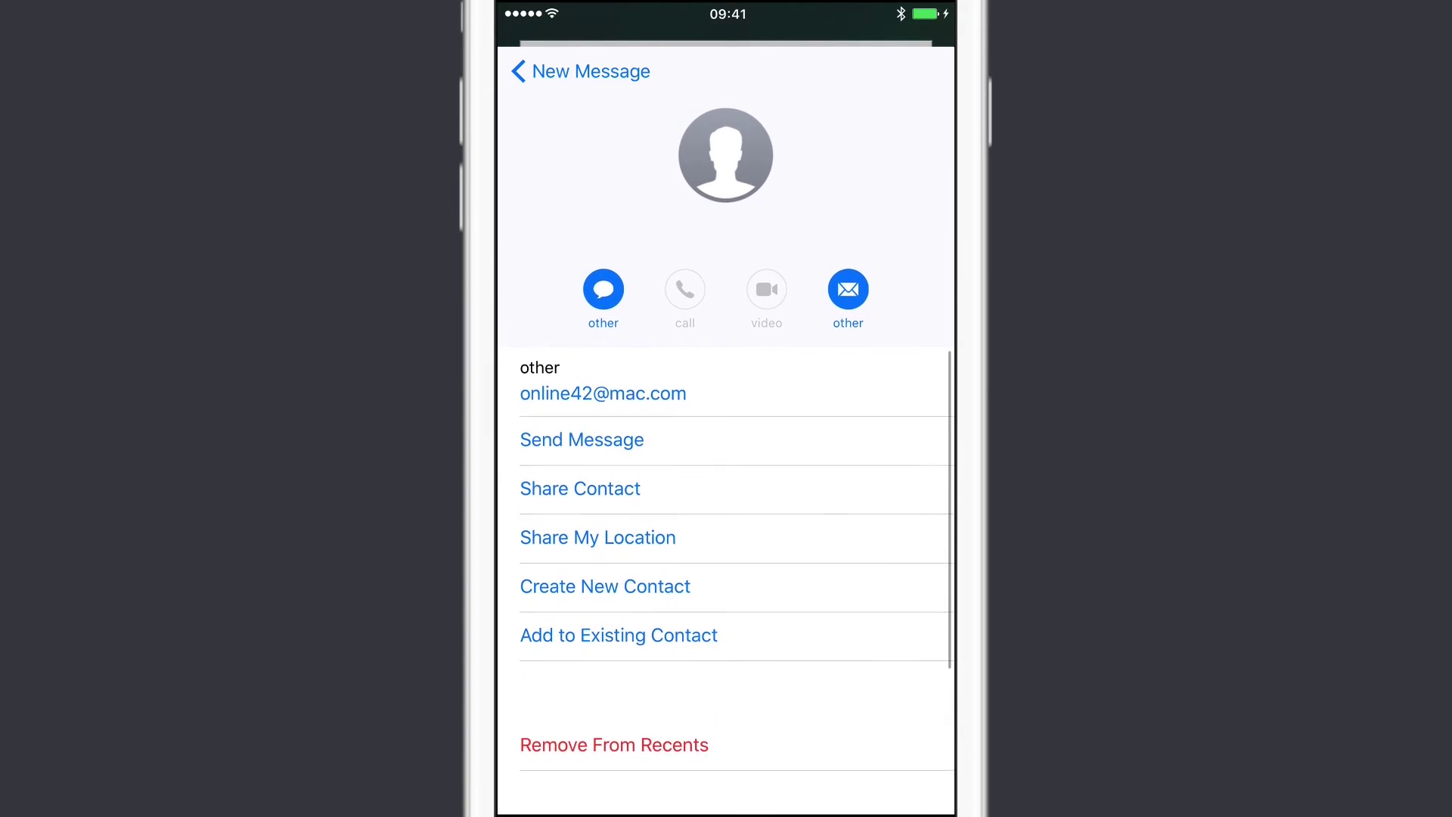
scroll(726, 529, down, 3)
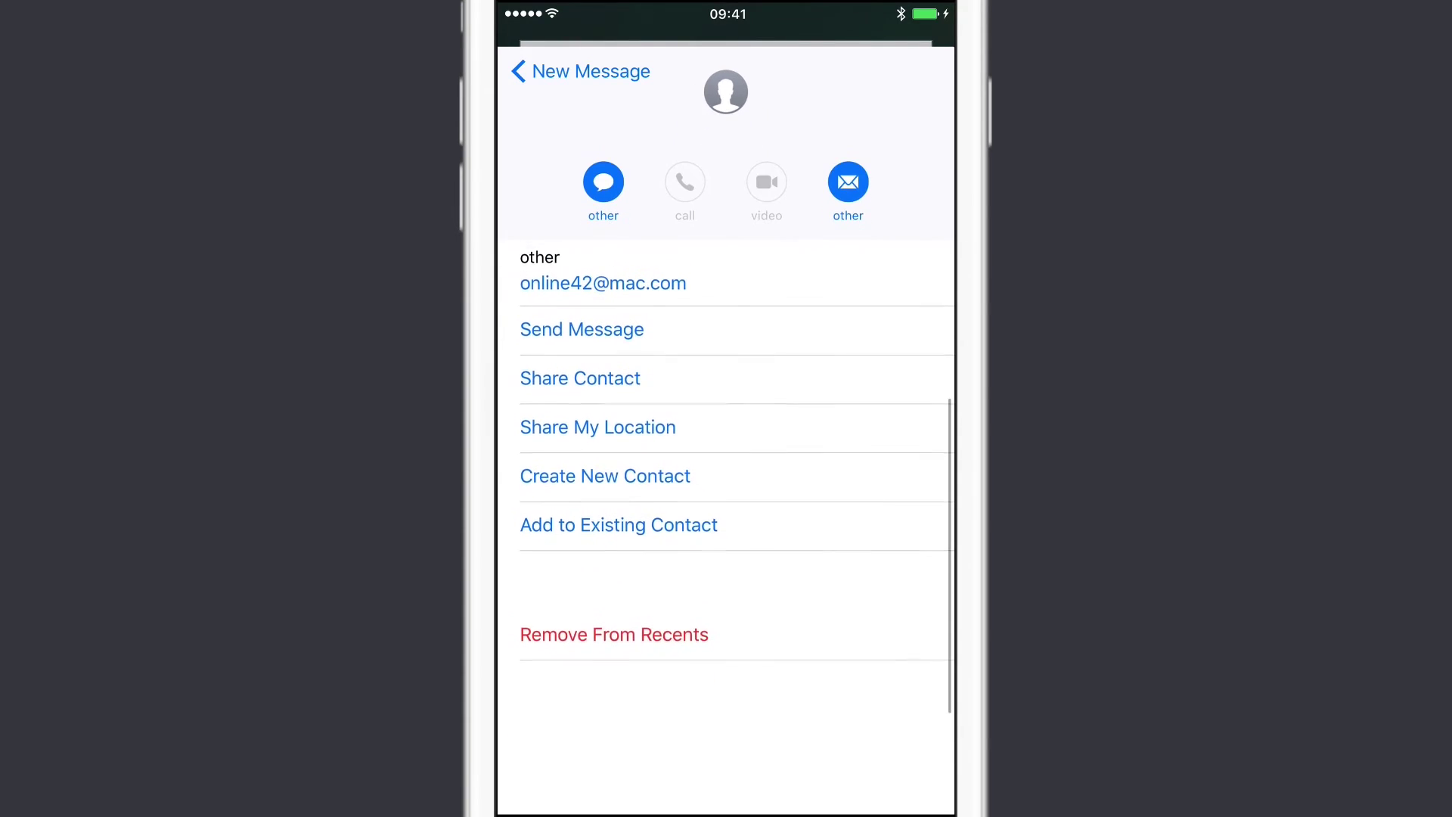
click(645, 633)
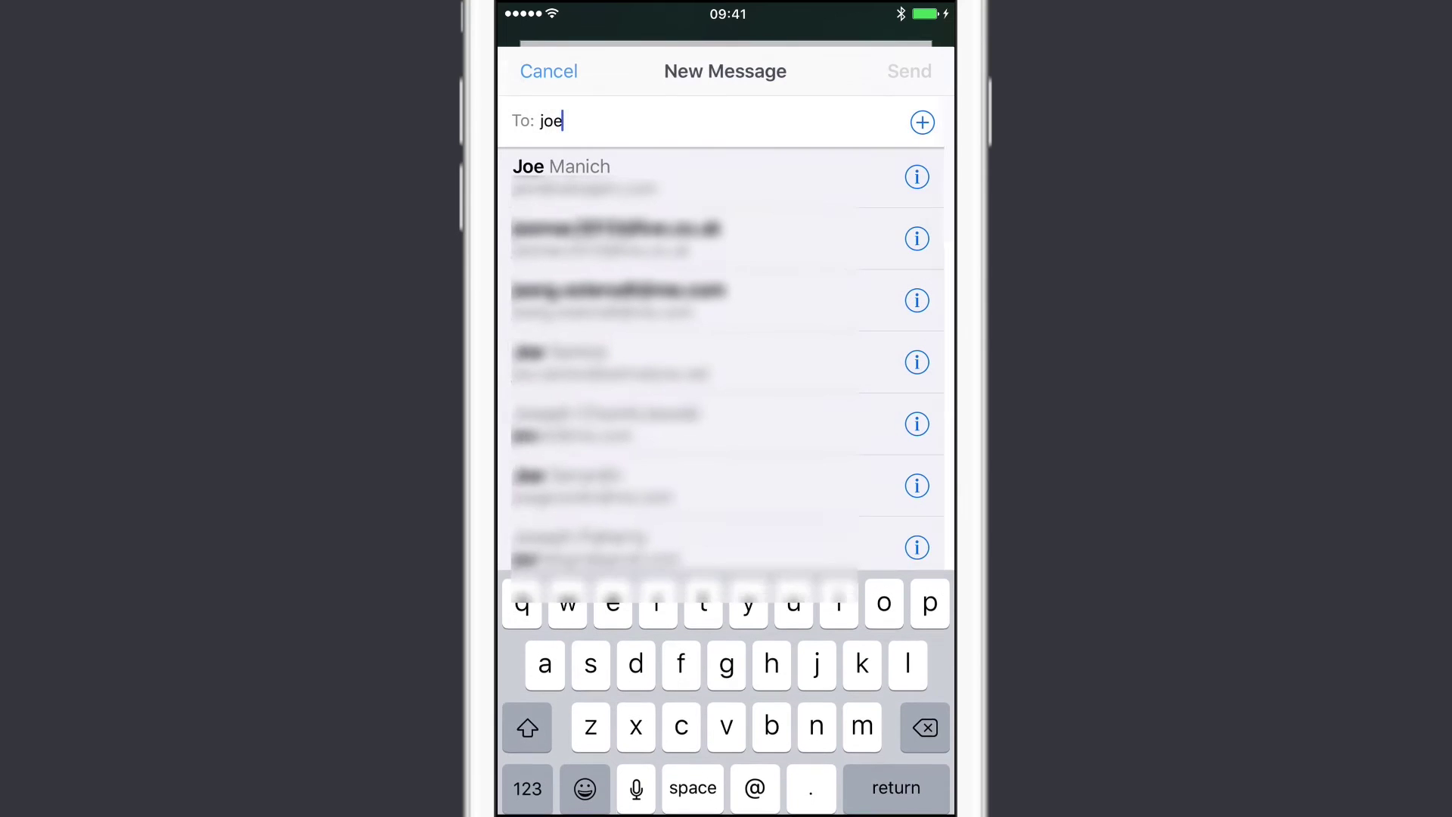
text(e)
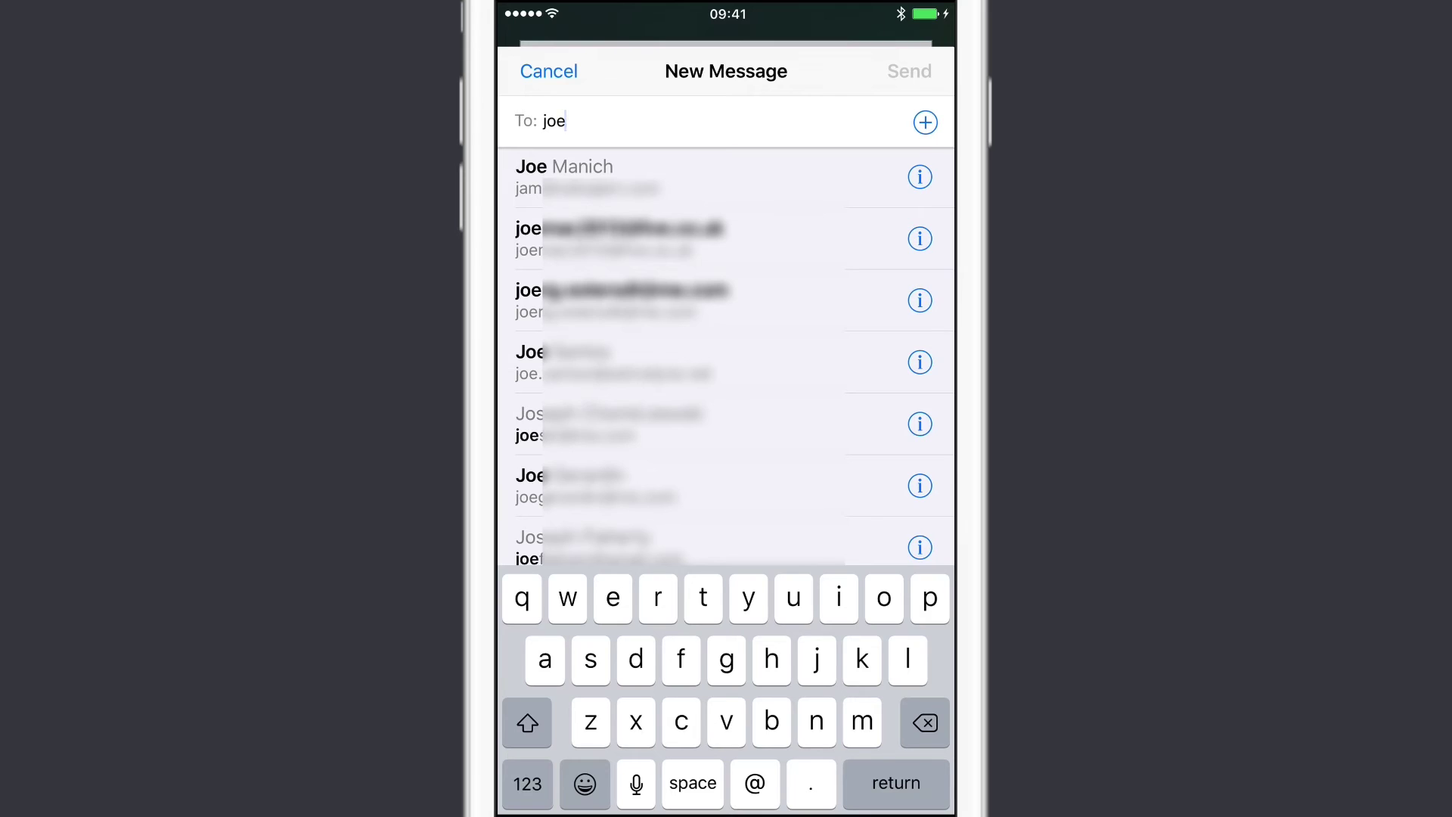
scroll(726, 356, down, 1)
scroll(726, 356, up, 2)
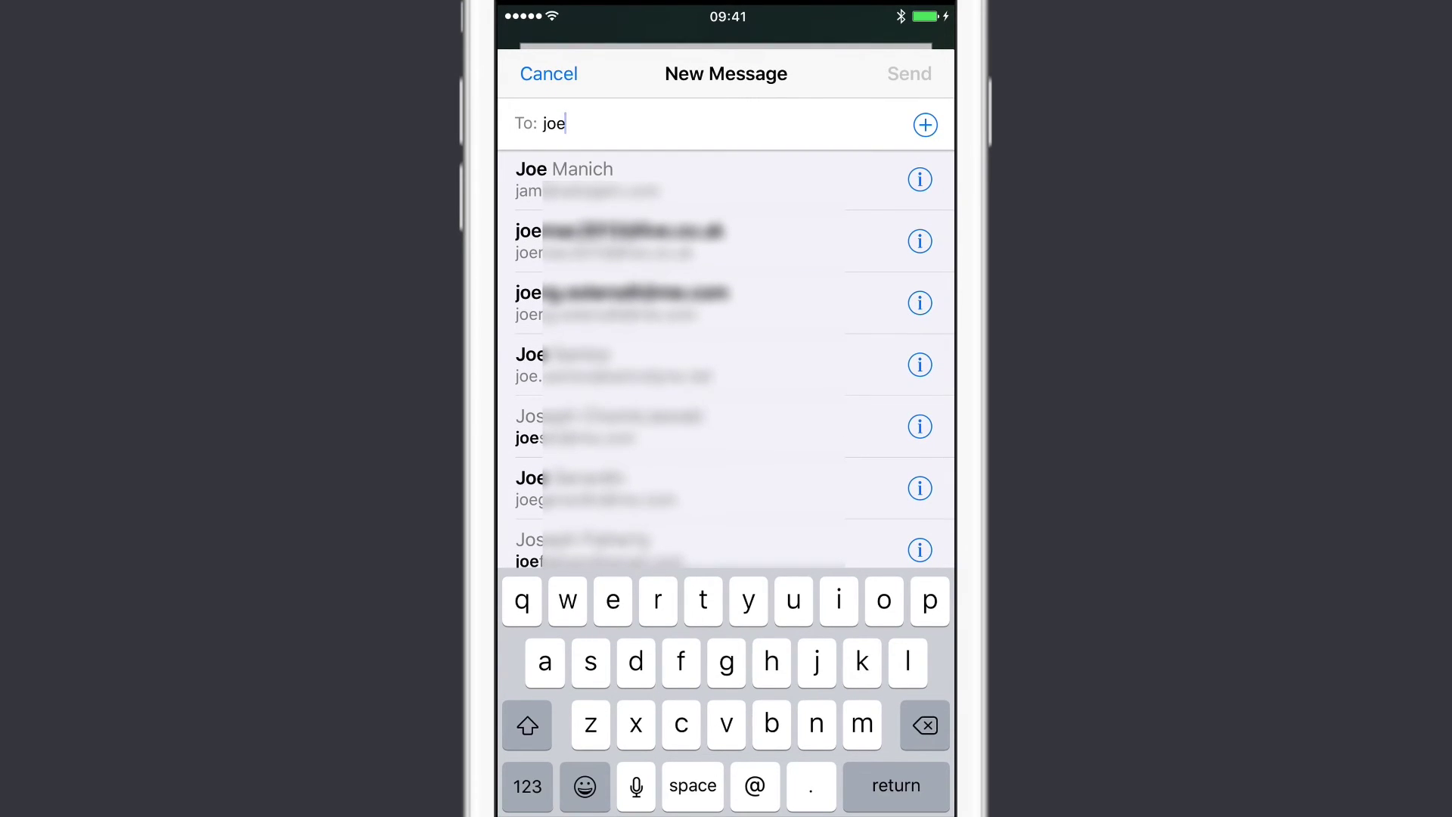
- Cancel the message to joe and delete the draft
click(552, 73)
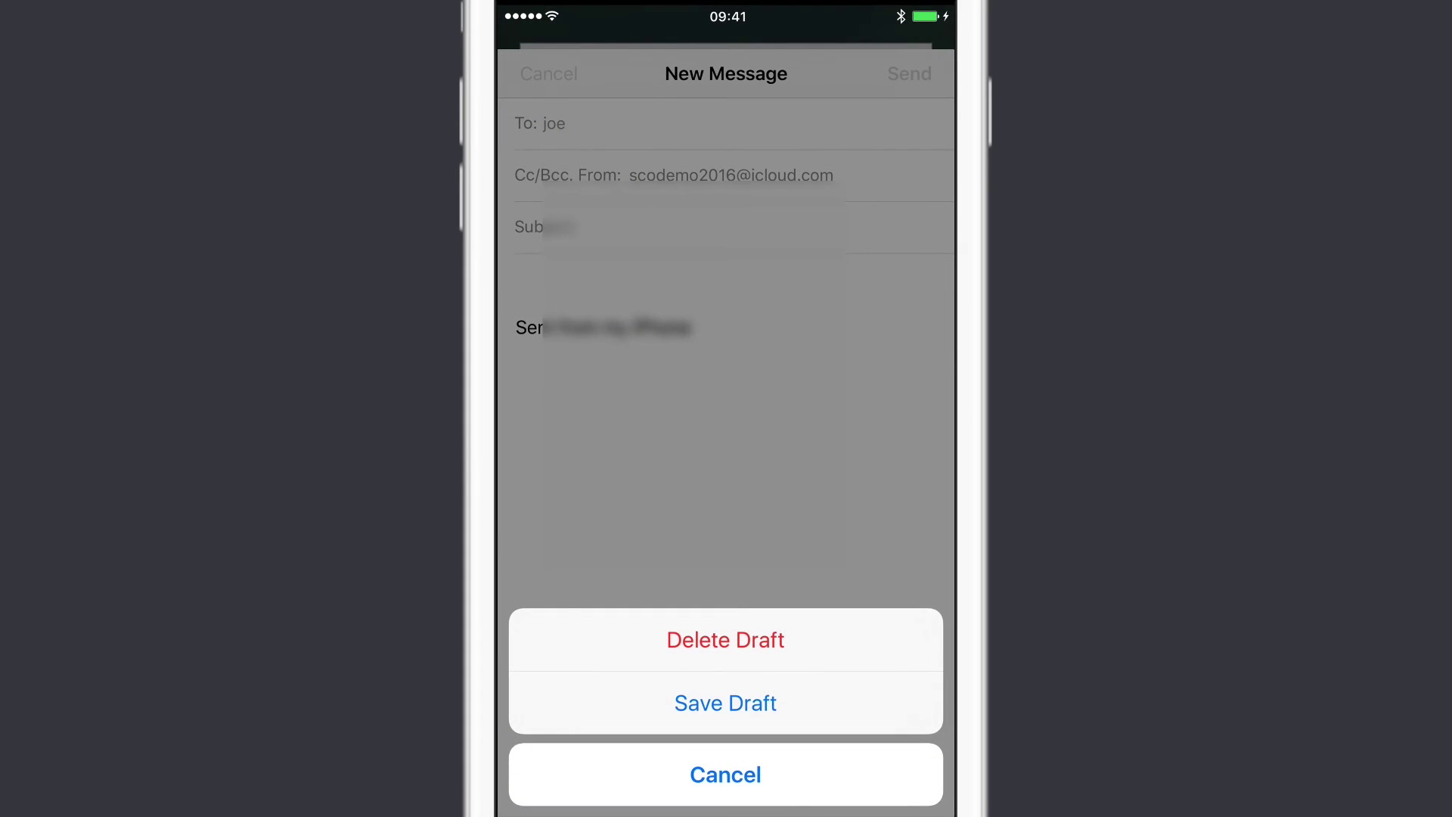
click(726, 639)
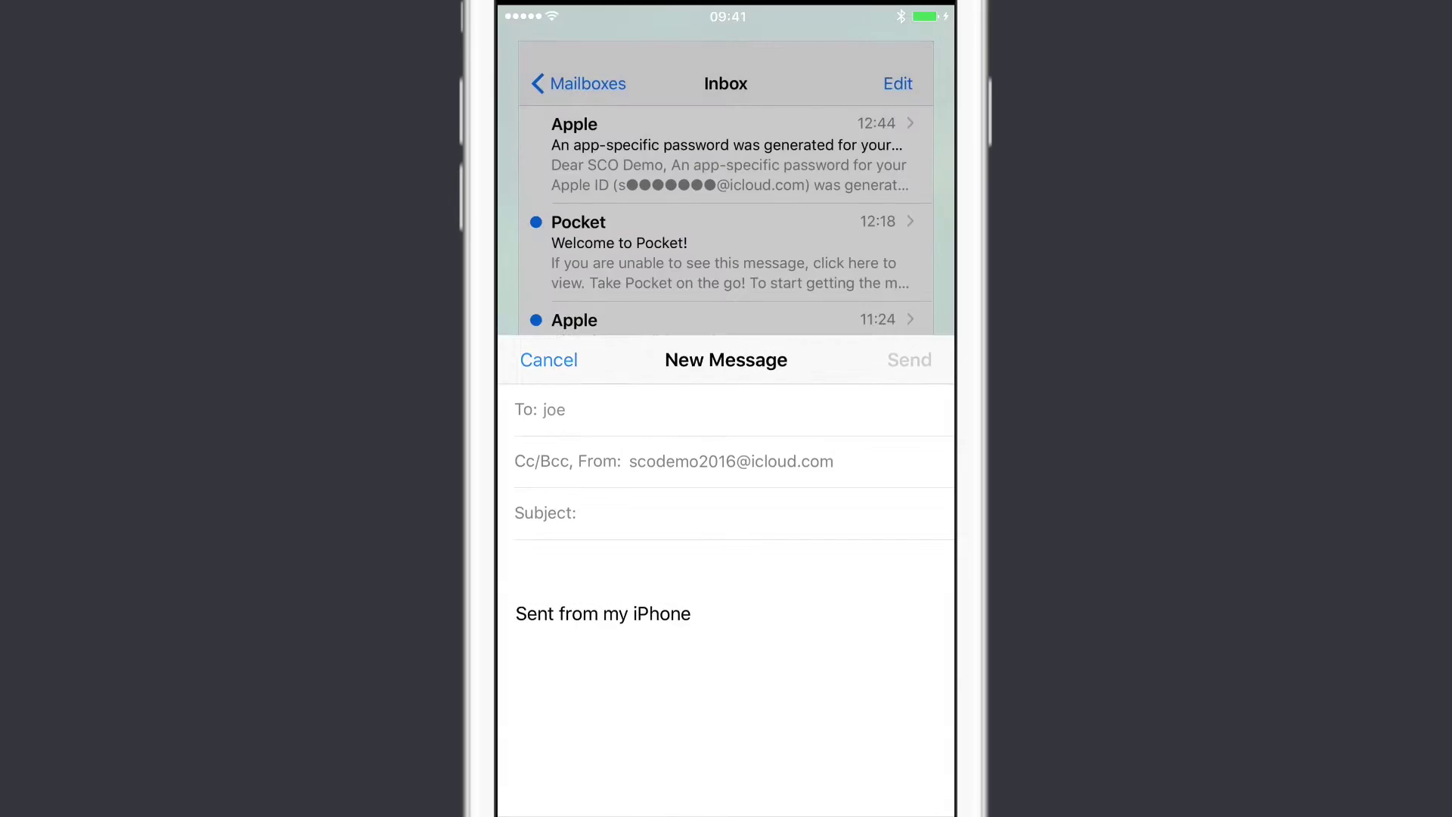